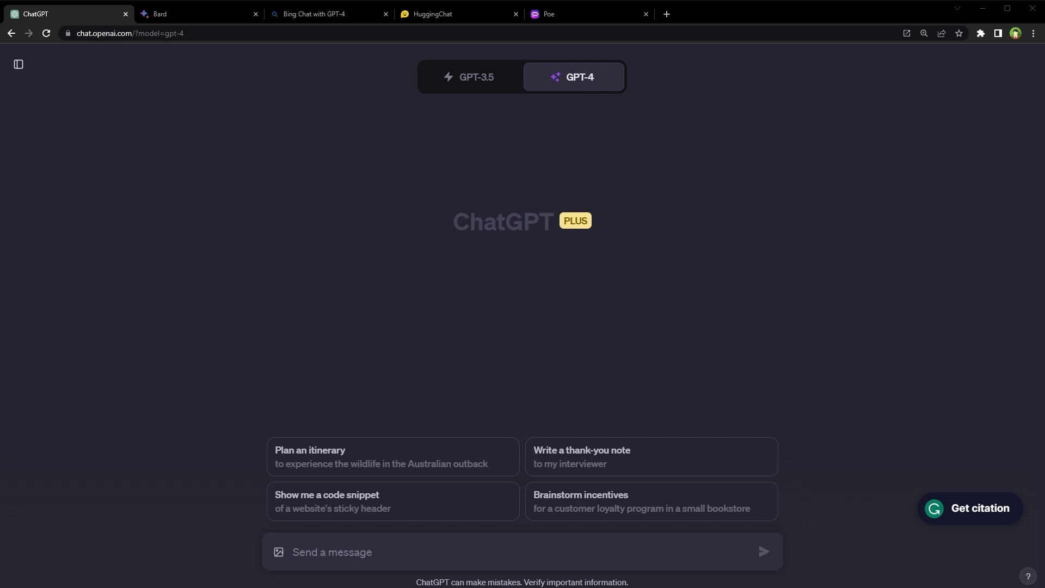
Step: Look over the GPT-4 model's mode list in ChatGPT, then switch to the Bard tab
{"action": "left_click", "coordinate": [280, 551]}
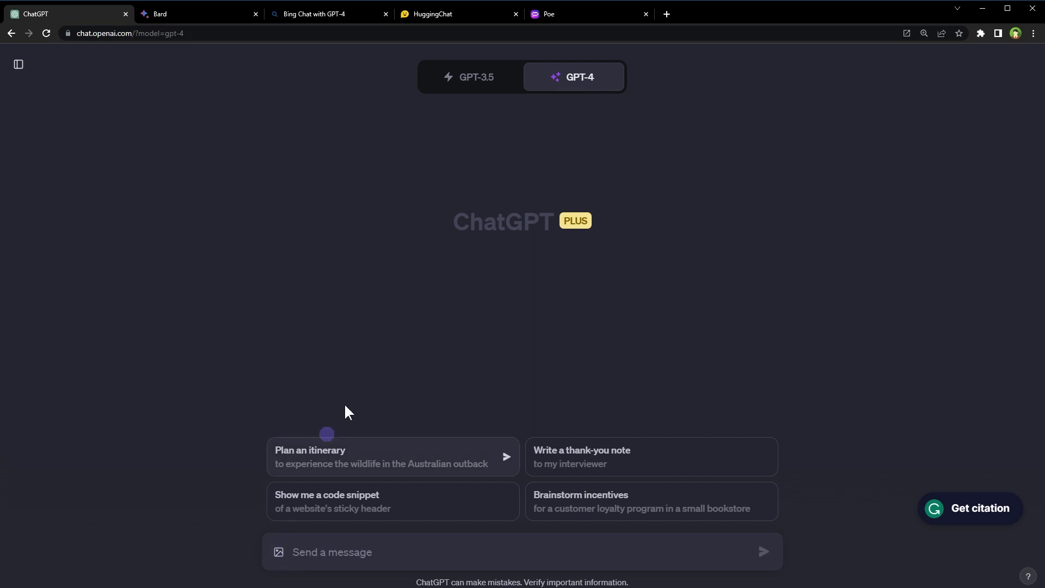
{"action": "mouse_move", "coordinate": [585, 90]}
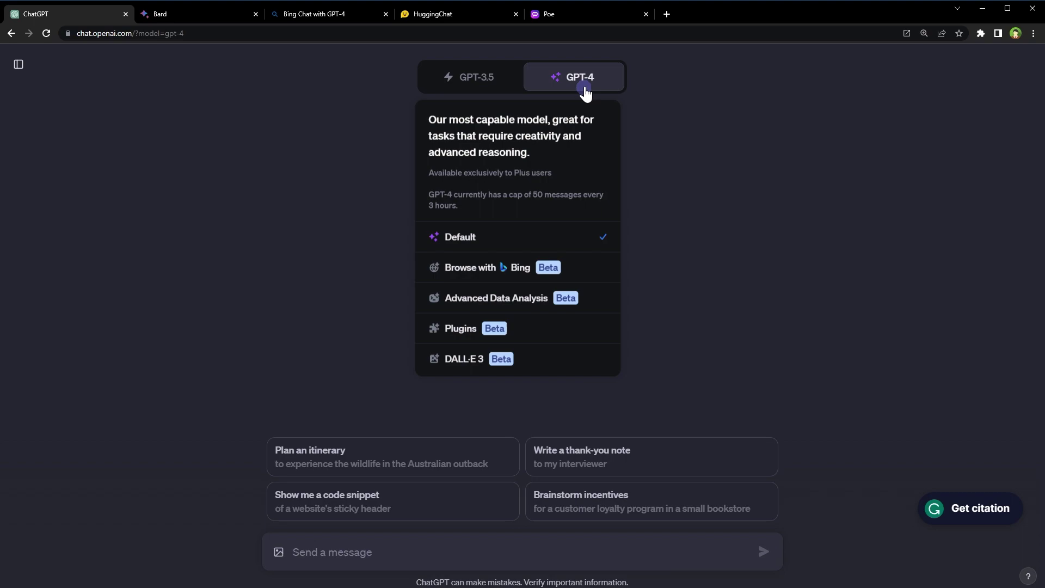
{"action": "left_click", "coordinate": [190, 16]}
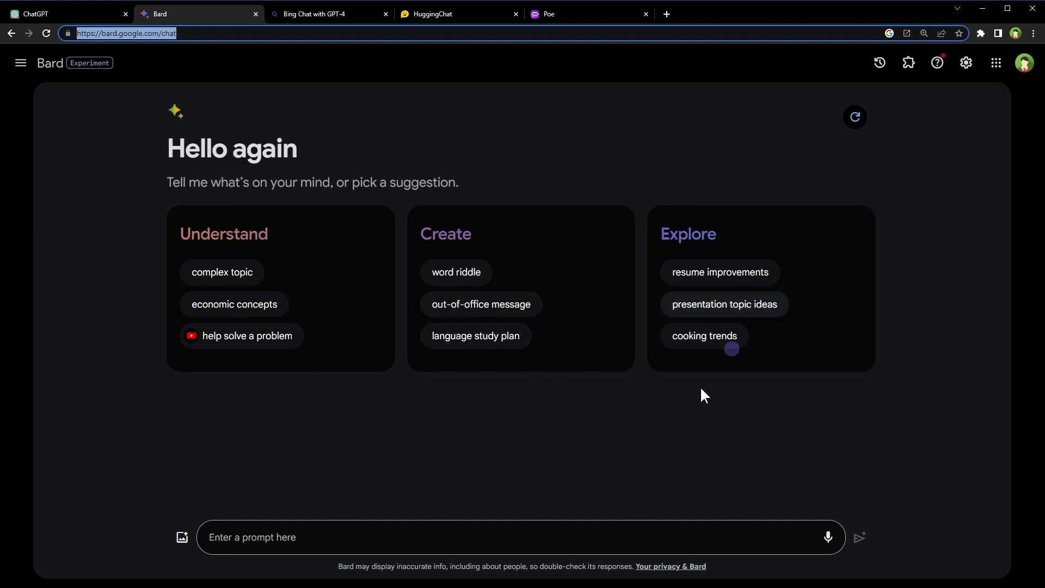
{"action": "left_click", "coordinate": [550, 415]}
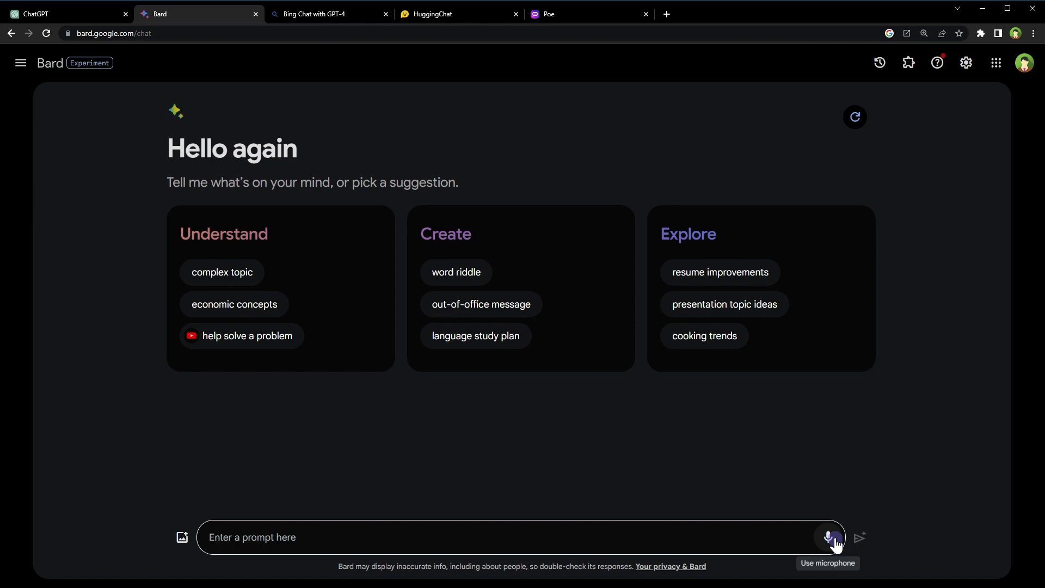
Step: Open Bard's Extensions page and scroll to the Flights, Hotels, Maps, Workspace and YouTube cards
{"action": "left_click", "coordinate": [908, 63]}
{"action": "scroll", "coordinate": [876, 288], "scroll_direction": "down", "scroll_amount": 4}
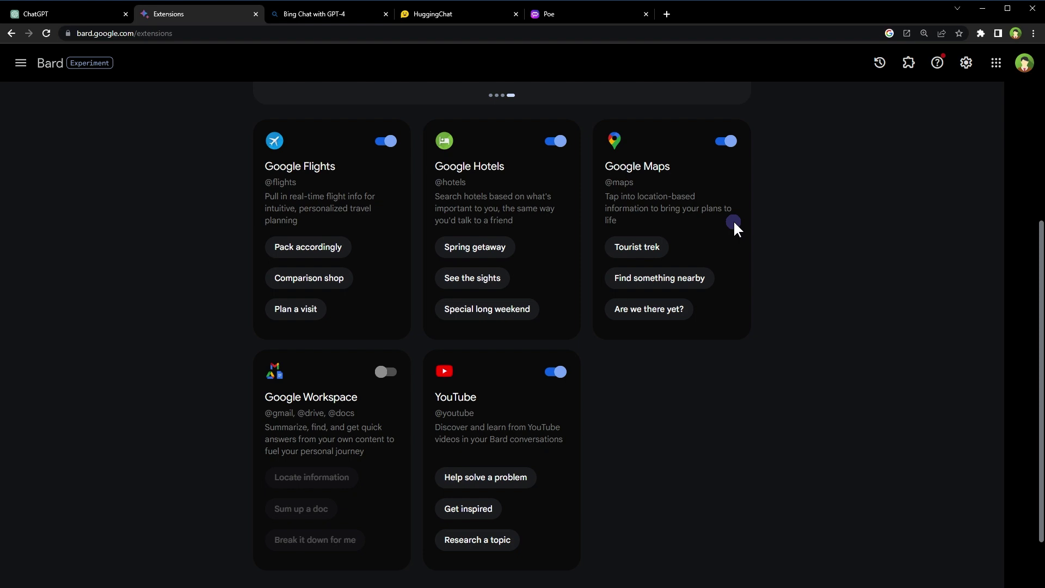
Step: Switch to the Bing Chat with GPT-4 tab, with prompt suggestions and Balanced style
{"action": "key", "text": "ctrl+Tab"}
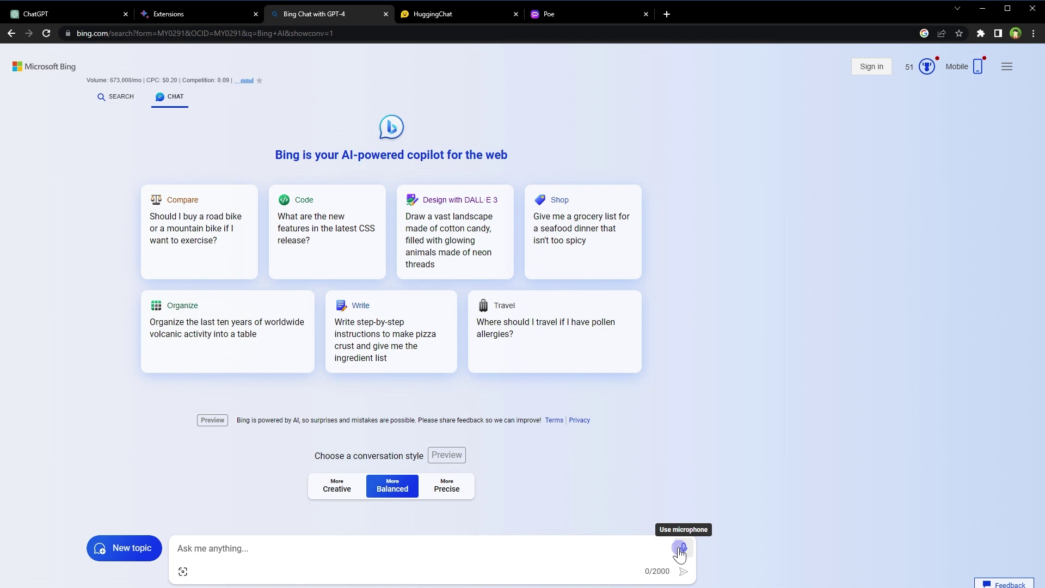
Step: View HuggingChat's model list without changing it, enable Search web, then move to Poe
{"action": "key", "text": "ctrl+Tab"}
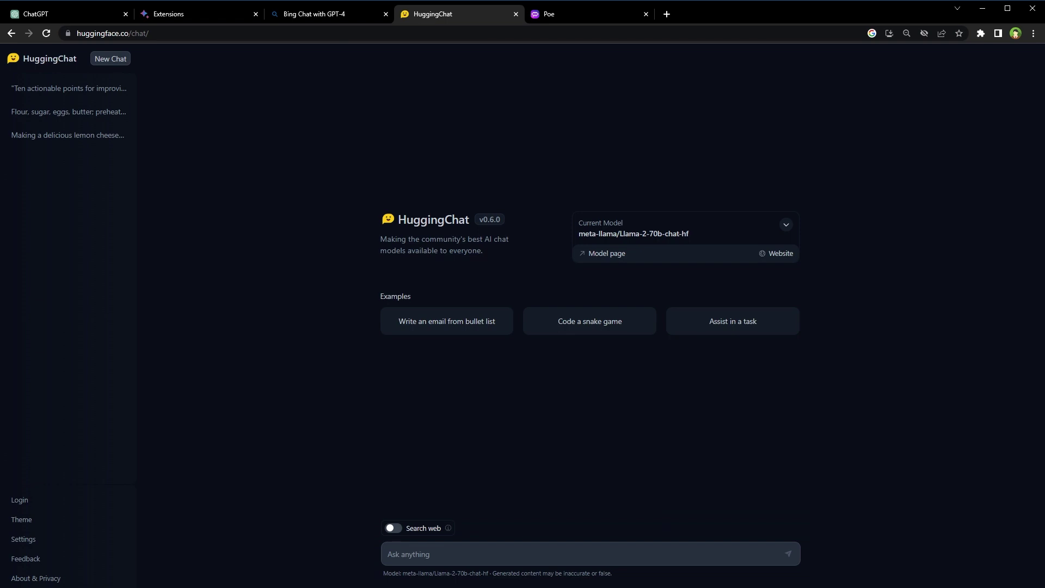
{"action": "left_click", "coordinate": [786, 223]}
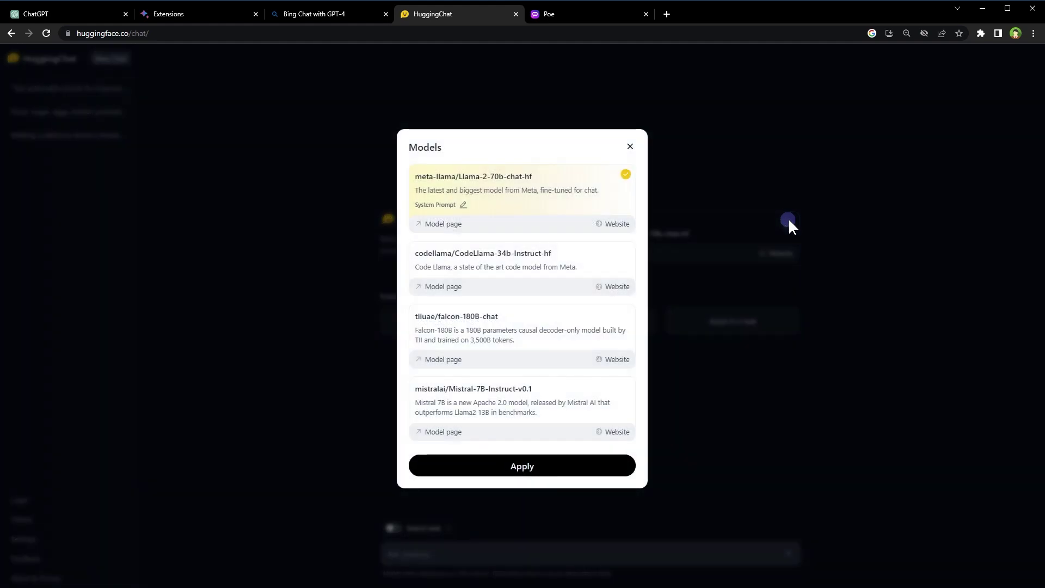
{"action": "left_click", "coordinate": [630, 146]}
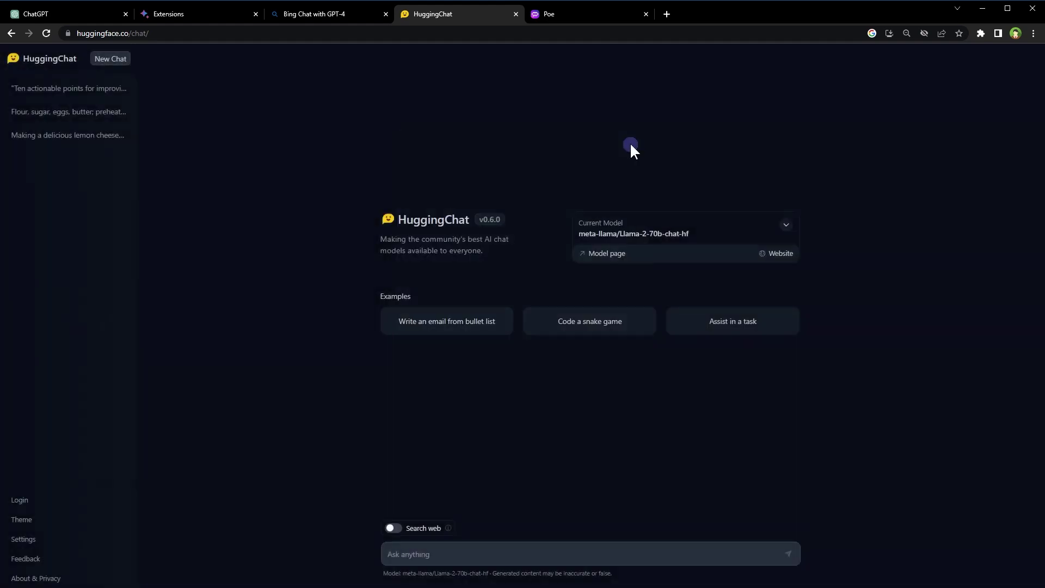
{"action": "left_click", "coordinate": [398, 531]}
{"action": "key", "text": "ctrl+Tab"}
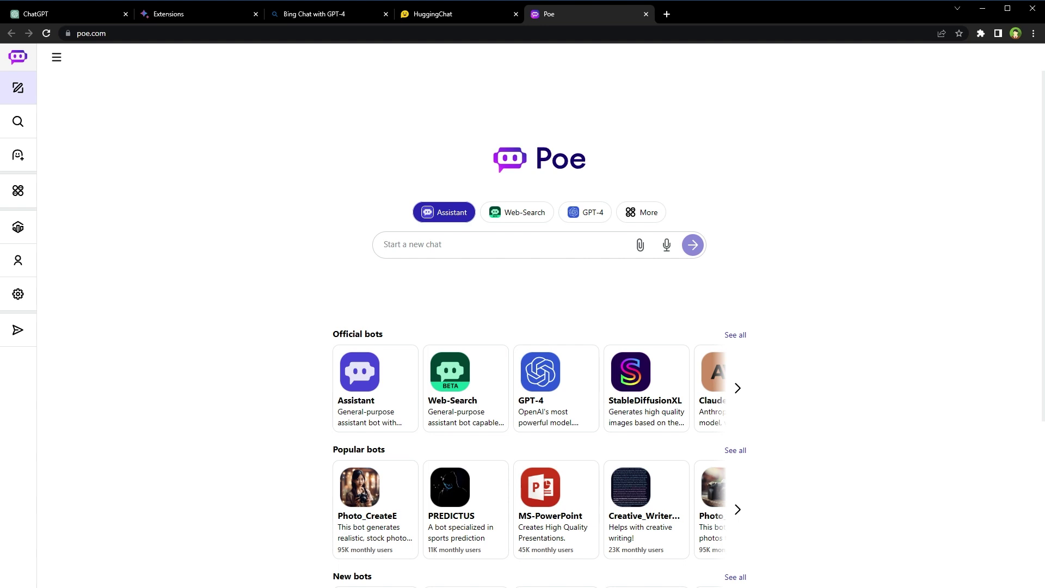
{"action": "left_click", "coordinate": [647, 213]}
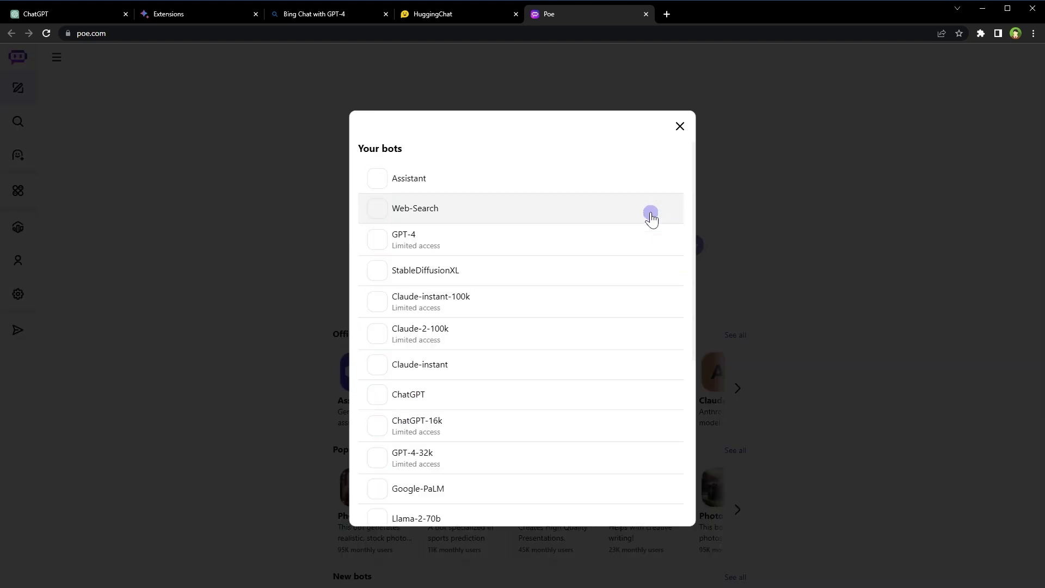
{"action": "scroll", "coordinate": [599, 300], "scroll_direction": "down", "scroll_amount": 3}
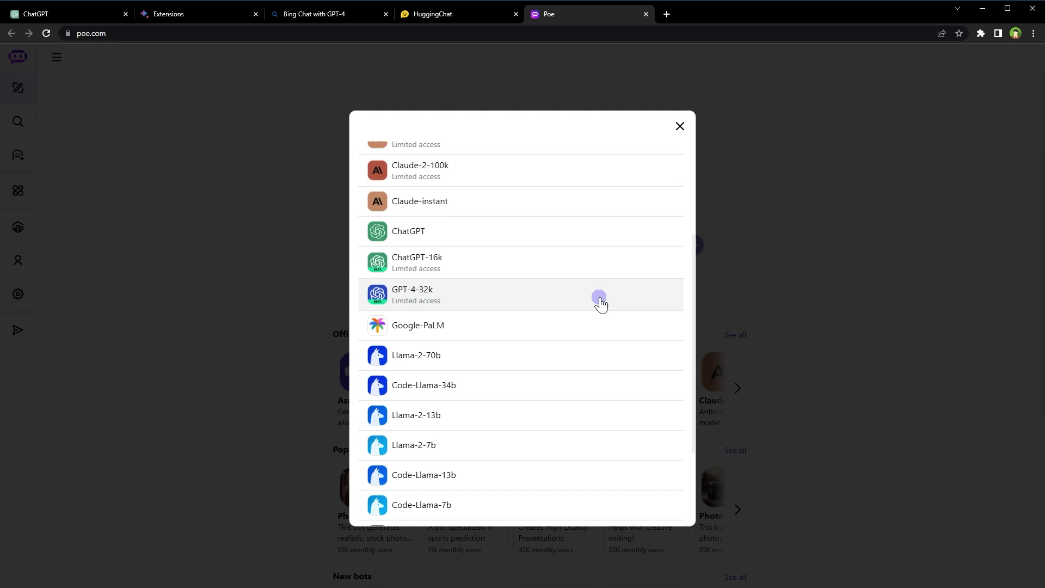
{"action": "scroll", "coordinate": [600, 299], "scroll_direction": "down", "scroll_amount": 2}
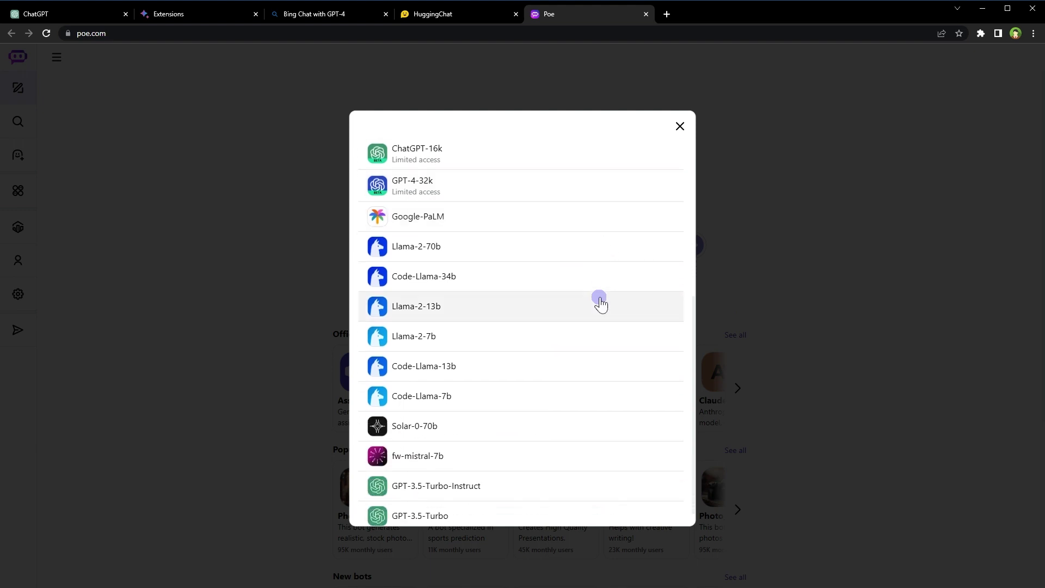
{"action": "scroll", "coordinate": [619, 319], "scroll_direction": "down", "scroll_amount": 1}
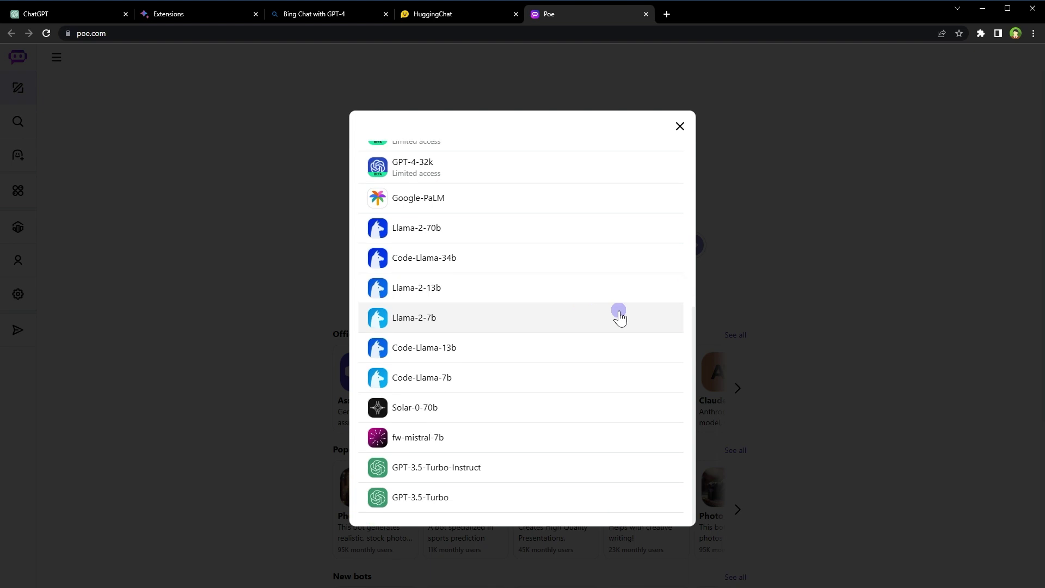
{"action": "scroll", "coordinate": [619, 318], "scroll_direction": "up", "scroll_amount": 8}
{"action": "left_click", "coordinate": [679, 126]}
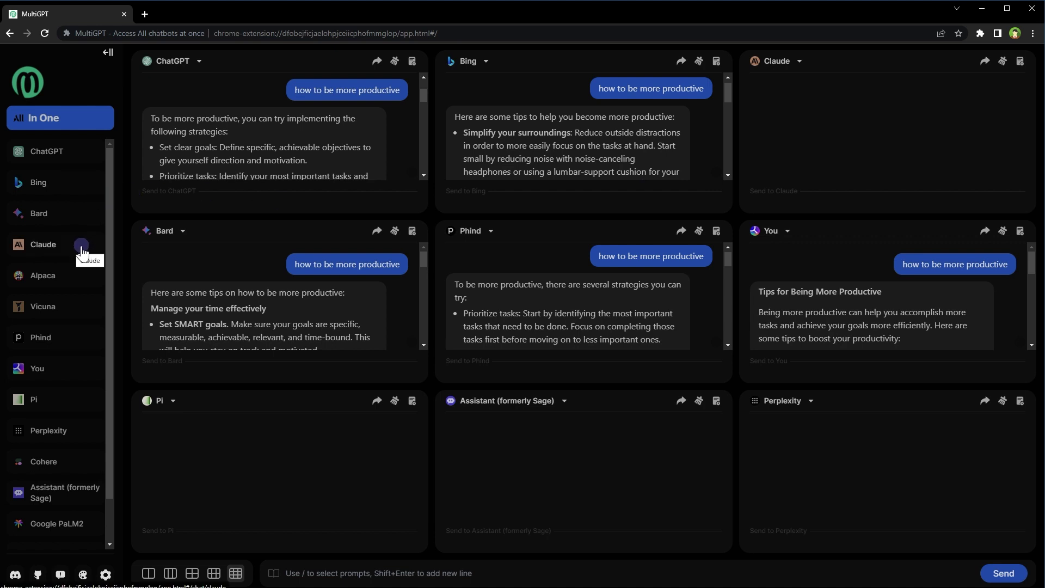
Step: Scroll the bot list beside MultiGPT's All-in-One grid of 'how to be more productive' answers
{"action": "scroll", "coordinate": [81, 251], "scroll_direction": "down", "scroll_amount": 1}
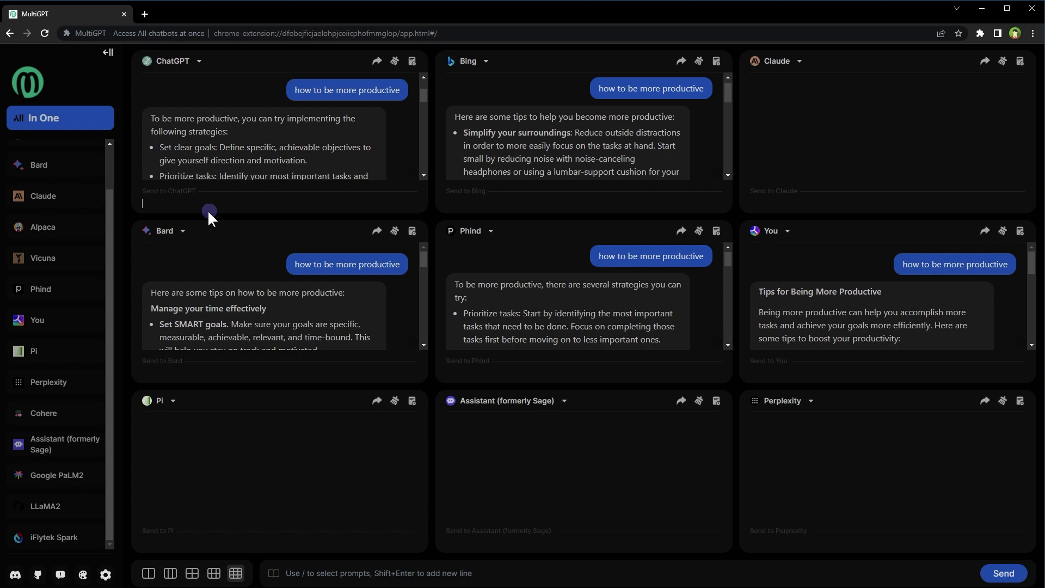
Step: Paste and send the Redux alternatives question in the ChatGPT and Bing panels
{"action": "left_click", "coordinate": [485, 573]}
{"action": "left_click", "coordinate": [339, 207]}
{"action": "type", "text": "Besides Redux, what are other state management alternatives for react js?"}
{"action": "key", "text": "Return"}
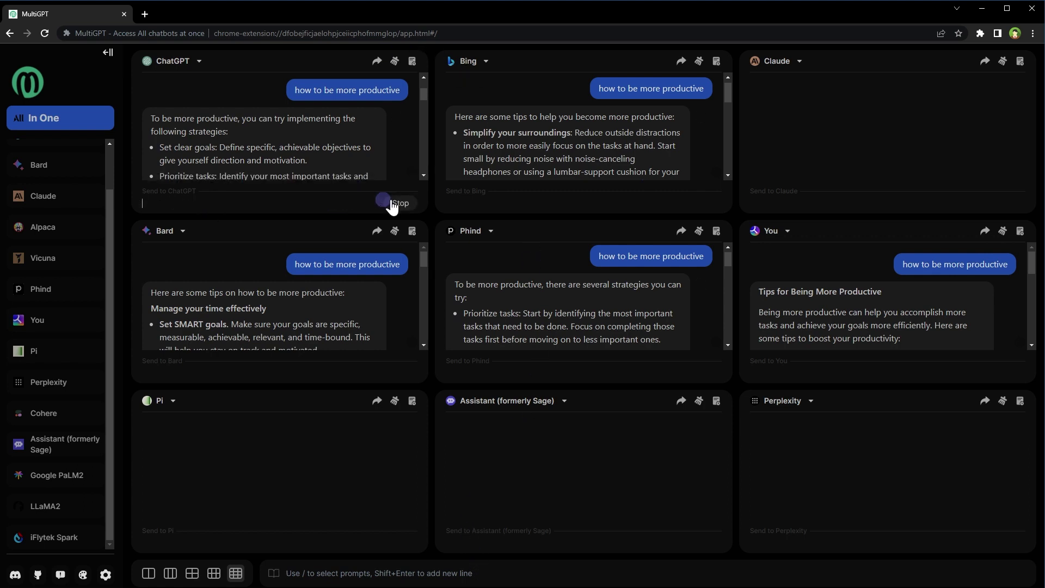
{"action": "left_click", "coordinate": [479, 206]}
{"action": "type", "text": "Besides Redux, what are other state management alternatives for react js?"}
{"action": "key", "text": "Return"}
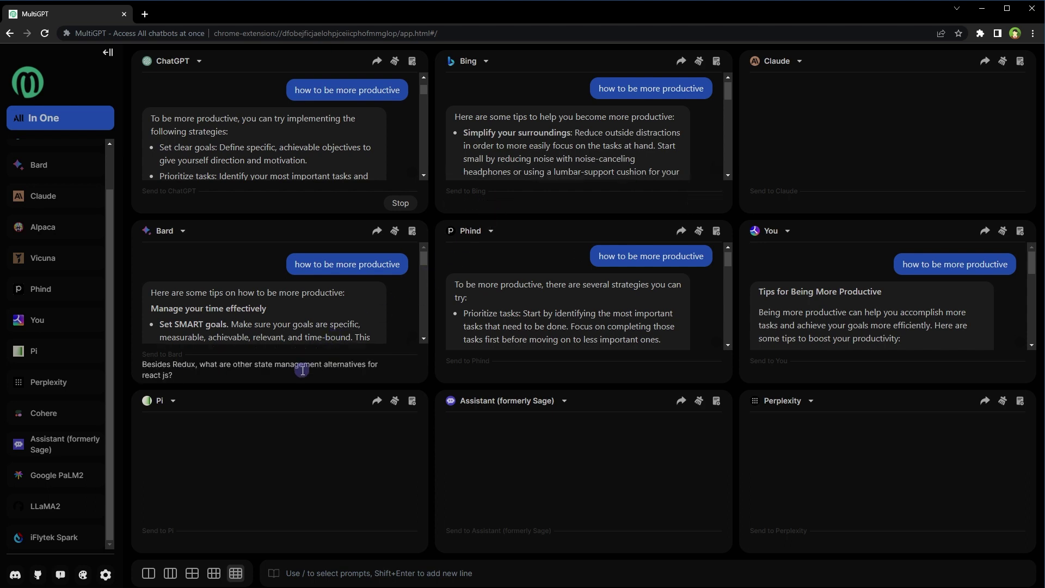
Step: Send the same Redux alternatives question to the Bard and Phind panels
{"action": "key", "text": "Return"}
{"action": "left_click", "coordinate": [475, 370]}
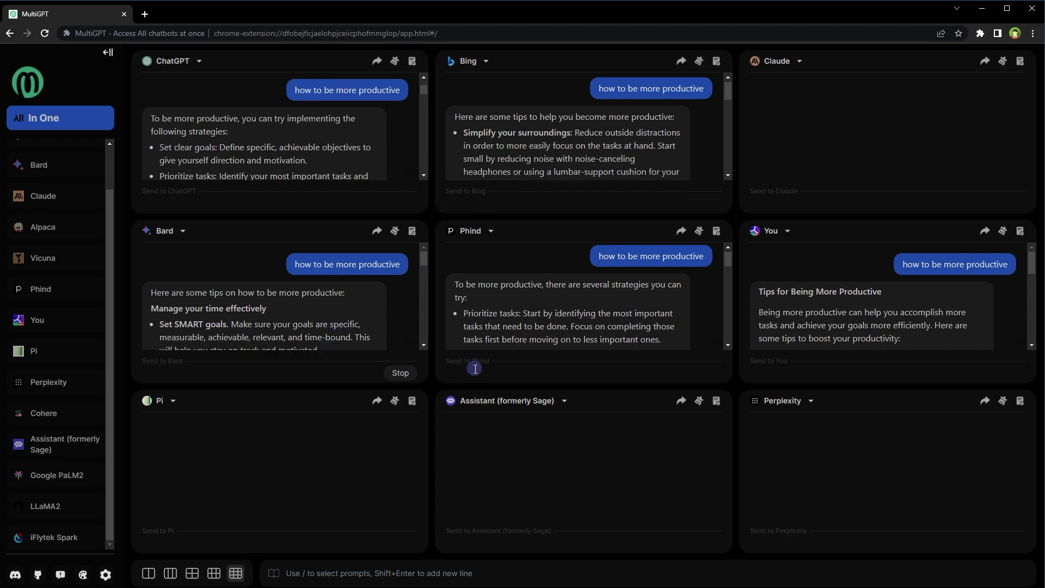
{"action": "type", "text": "Besides Redux, what are other state management alternatives for react js?"}
{"action": "key", "text": "Return"}
{"action": "left_click", "coordinate": [360, 190]}
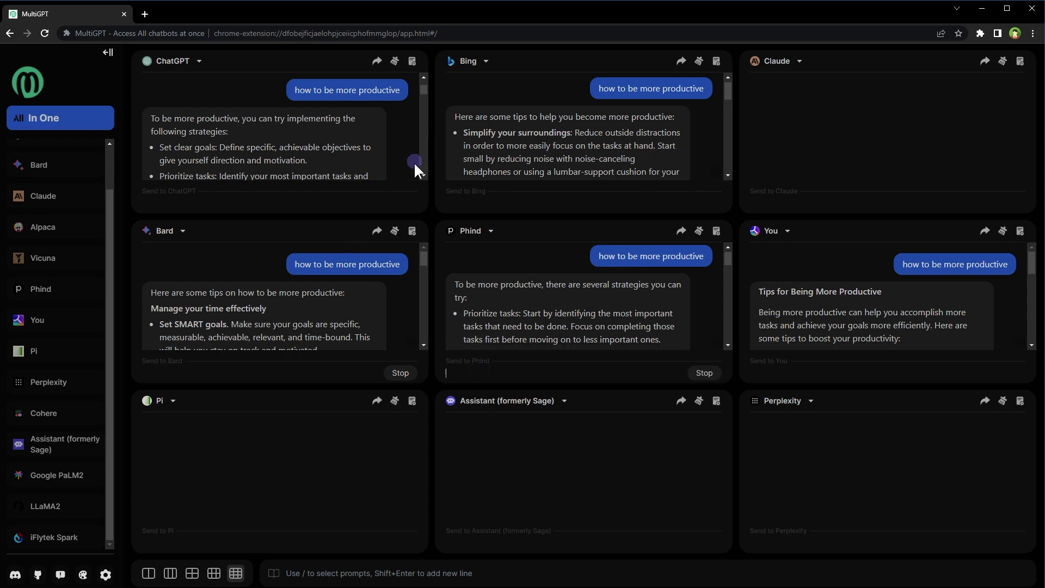
{"action": "scroll", "coordinate": [423, 173], "scroll_direction": "down", "scroll_amount": 5}
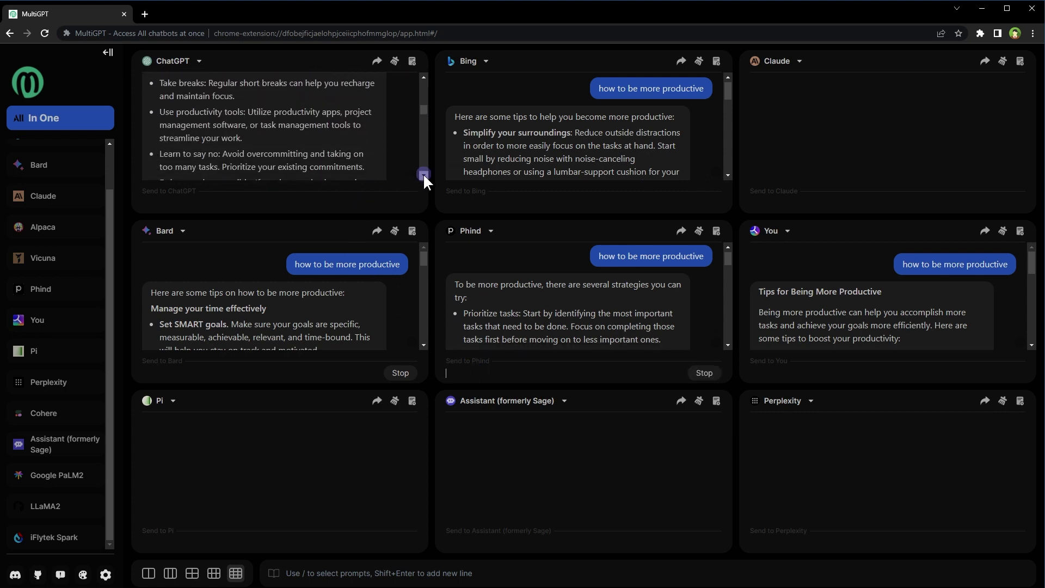
{"action": "scroll", "coordinate": [423, 173], "scroll_direction": "down", "scroll_amount": 3}
{"action": "scroll", "coordinate": [422, 75], "scroll_direction": "up", "scroll_amount": 4}
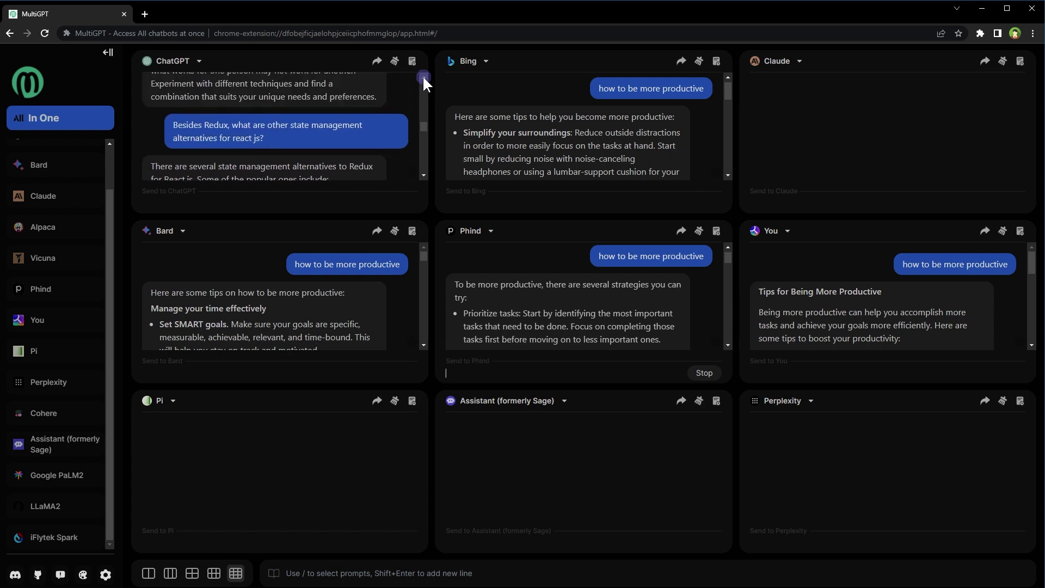
{"action": "scroll", "coordinate": [423, 172], "scroll_direction": "down", "scroll_amount": 3}
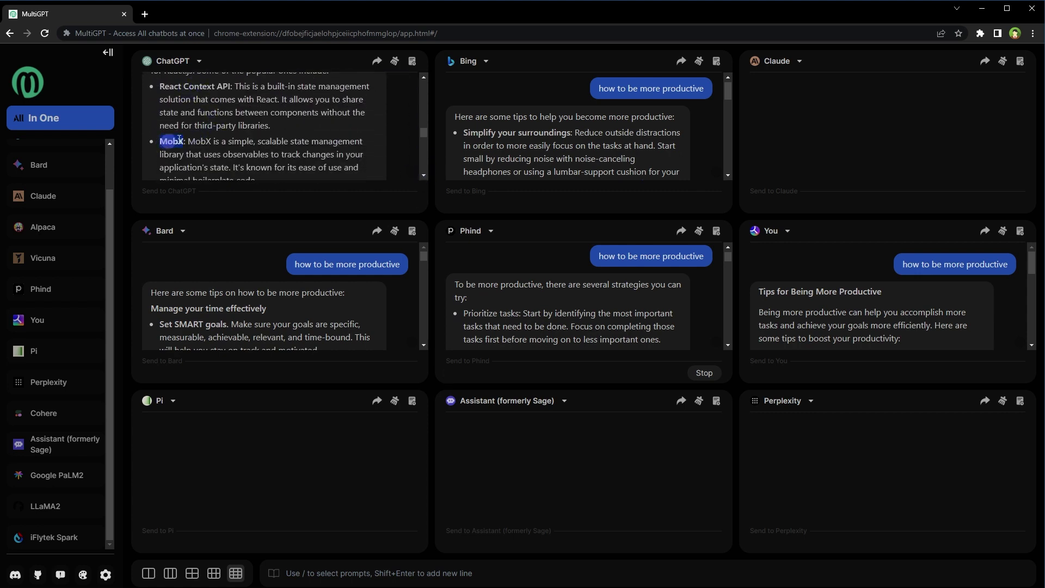
{"action": "scroll", "coordinate": [306, 129], "scroll_direction": "down", "scroll_amount": 3}
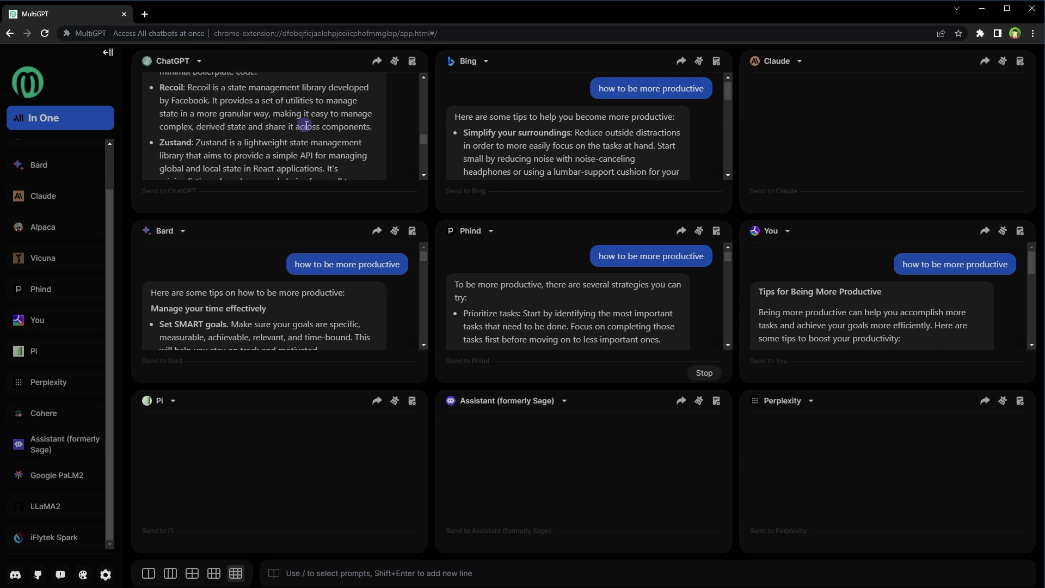
{"action": "scroll", "coordinate": [305, 123], "scroll_direction": "down", "scroll_amount": 3}
{"action": "scroll", "coordinate": [306, 126], "scroll_direction": "up", "scroll_amount": 1}
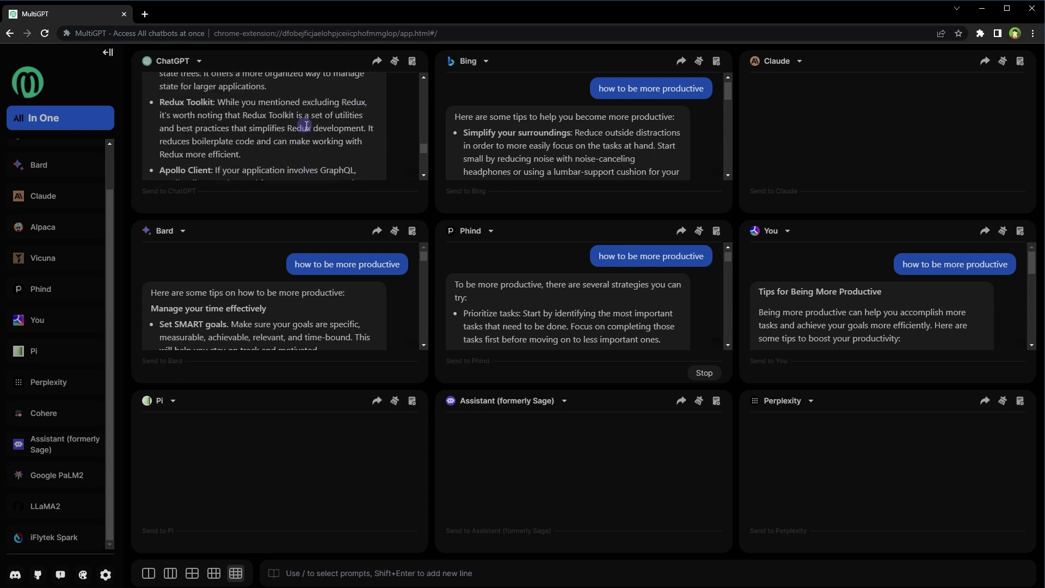
{"action": "scroll", "coordinate": [307, 125], "scroll_direction": "down", "scroll_amount": 3}
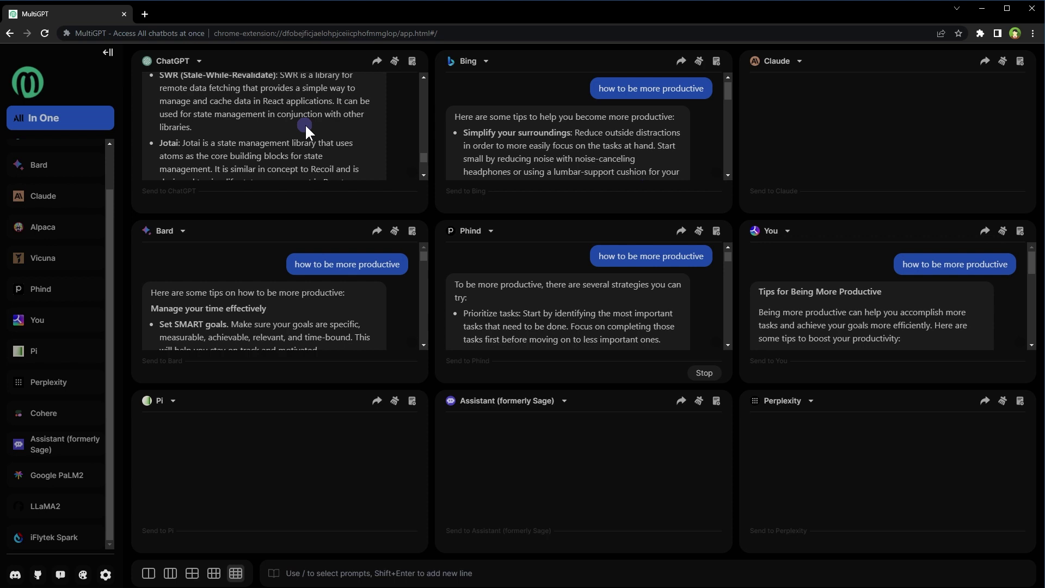
{"action": "scroll", "coordinate": [304, 123], "scroll_direction": "down", "scroll_amount": 2}
{"action": "scroll", "coordinate": [305, 125], "scroll_direction": "up", "scroll_amount": 4}
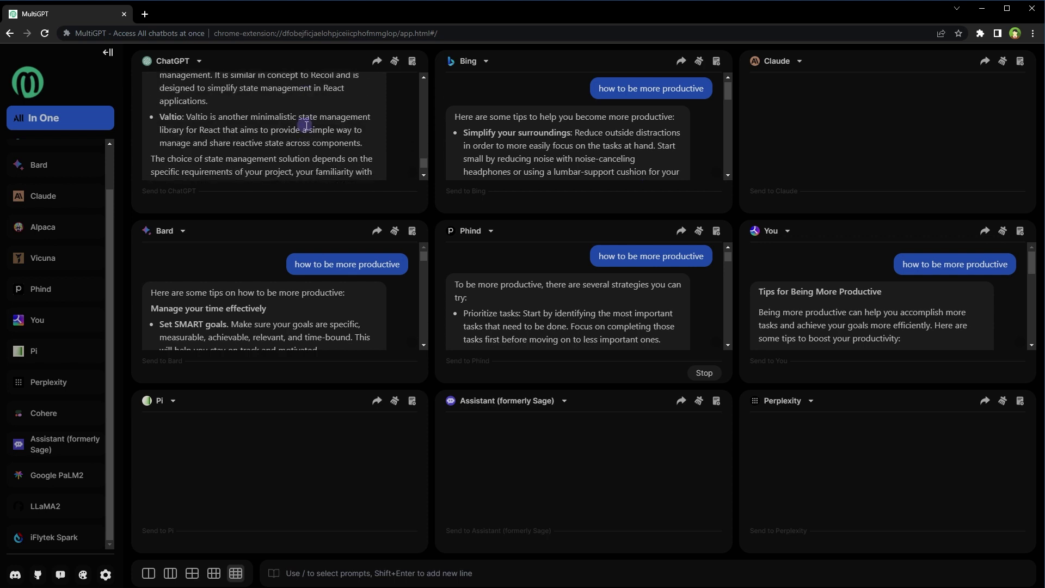
{"action": "scroll", "coordinate": [265, 326], "scroll_direction": "down", "scroll_amount": 3}
{"action": "scroll", "coordinate": [265, 326], "scroll_direction": "down", "scroll_amount": 5}
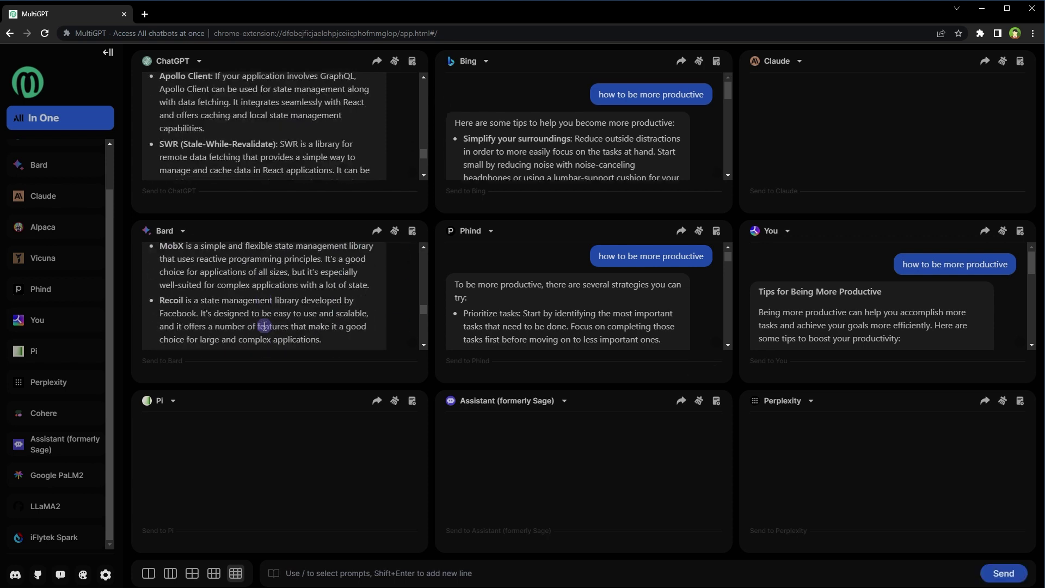
{"action": "scroll", "coordinate": [265, 326], "scroll_direction": "up", "scroll_amount": 5}
{"action": "scroll", "coordinate": [303, 313], "scroll_direction": "down", "scroll_amount": 5}
{"action": "scroll", "coordinate": [305, 301], "scroll_direction": "down", "scroll_amount": 5}
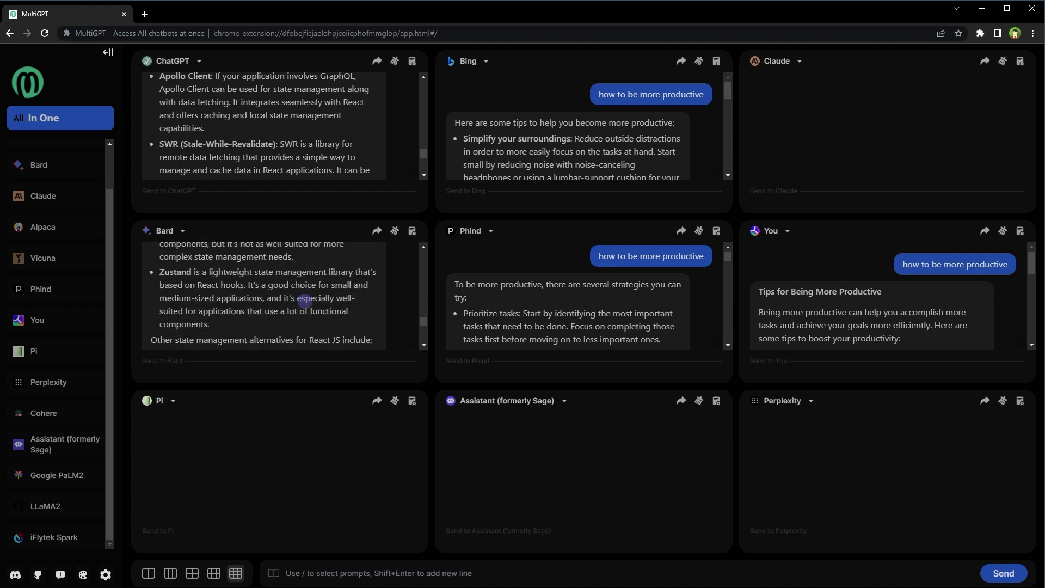
{"action": "scroll", "coordinate": [306, 301], "scroll_direction": "down", "scroll_amount": 5}
{"action": "scroll", "coordinate": [602, 301], "scroll_direction": "down", "scroll_amount": 5}
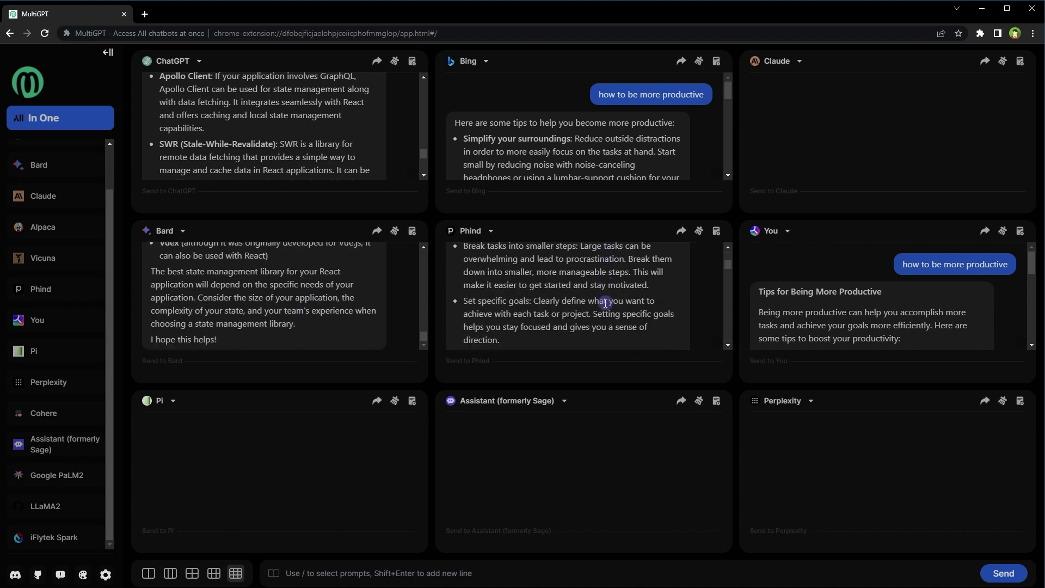
{"action": "scroll", "coordinate": [602, 303], "scroll_direction": "down", "scroll_amount": 10}
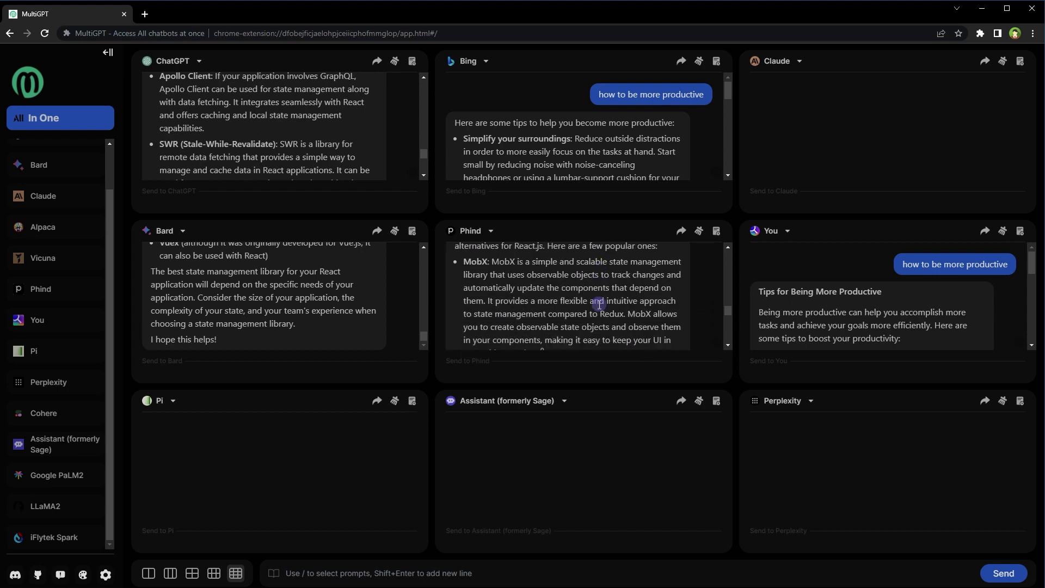
{"action": "scroll", "coordinate": [598, 305], "scroll_direction": "down", "scroll_amount": 3}
{"action": "right_click", "coordinate": [598, 304]}
{"action": "key", "text": "Escape"}
{"action": "scroll", "coordinate": [597, 303], "scroll_direction": "down", "scroll_amount": 4}
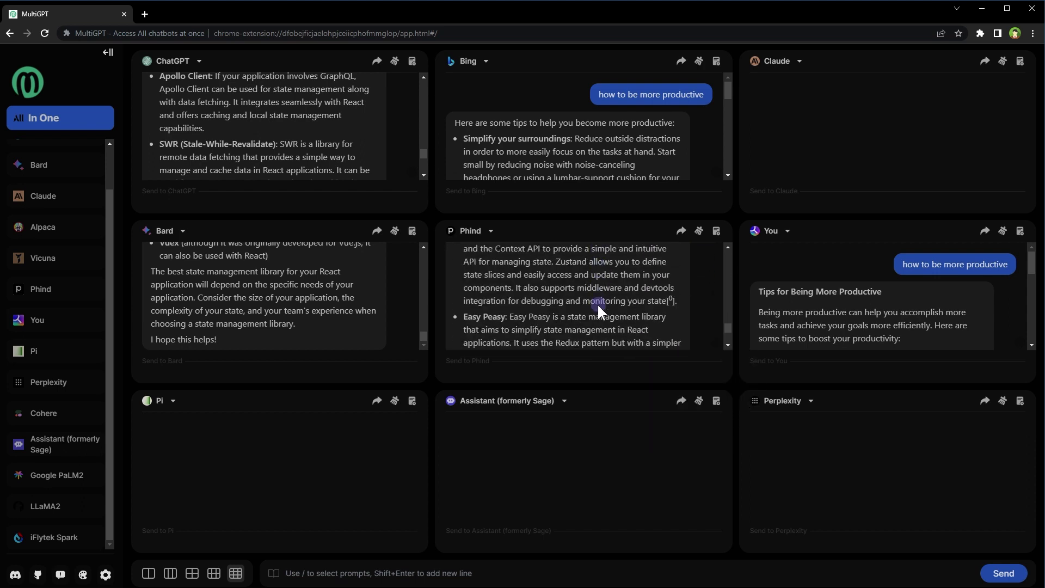
{"action": "scroll", "coordinate": [597, 302], "scroll_direction": "up", "scroll_amount": 1}
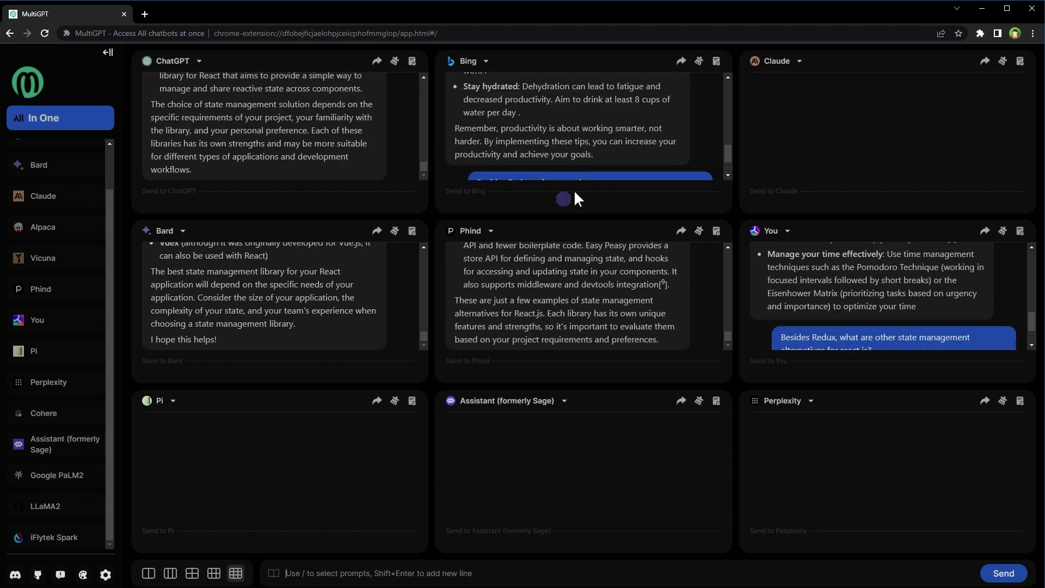
Step: Empty the Bing and You panels, cycle through the layouts ending on 3x3, and open Settings
{"action": "left_click", "coordinate": [698, 63]}
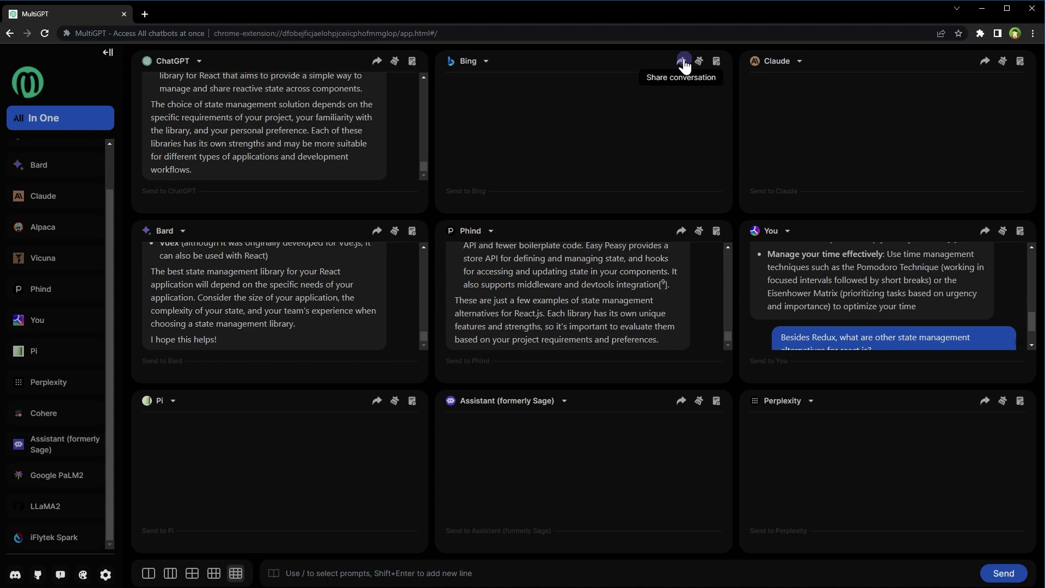
{"action": "left_click", "coordinate": [1002, 232]}
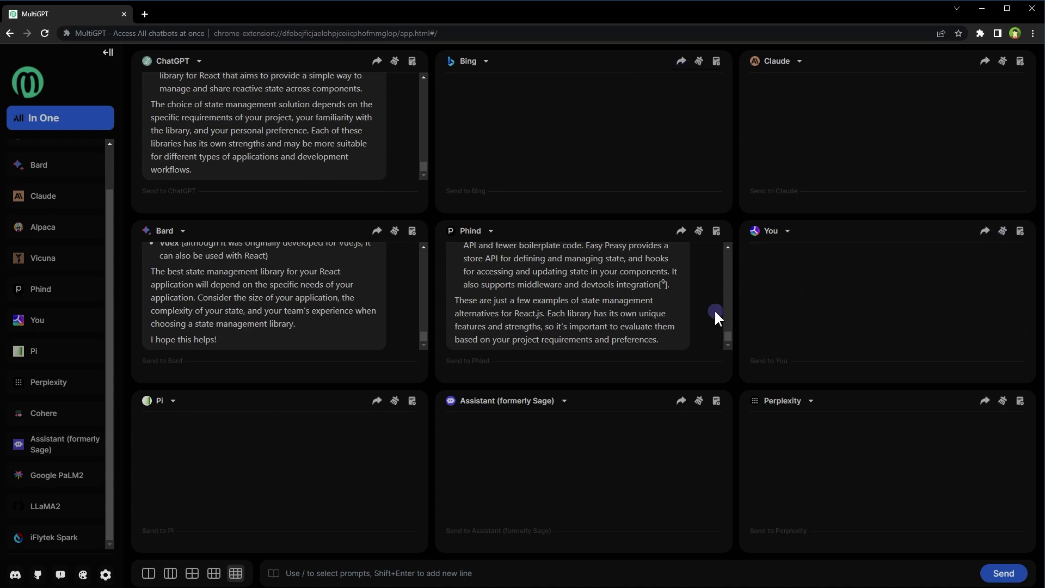
{"action": "left_click", "coordinate": [148, 573]}
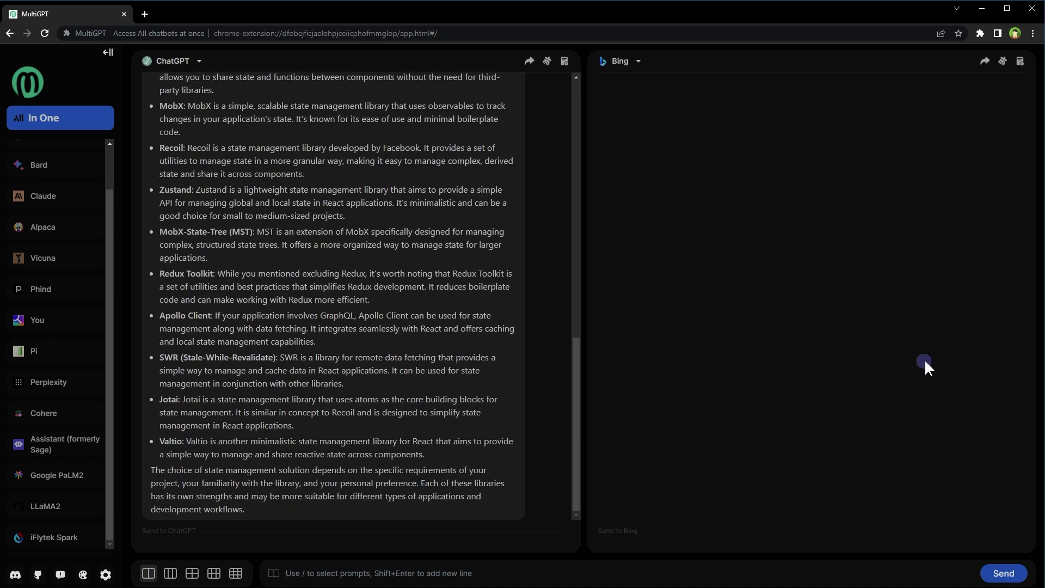
{"action": "left_click", "coordinate": [172, 573]}
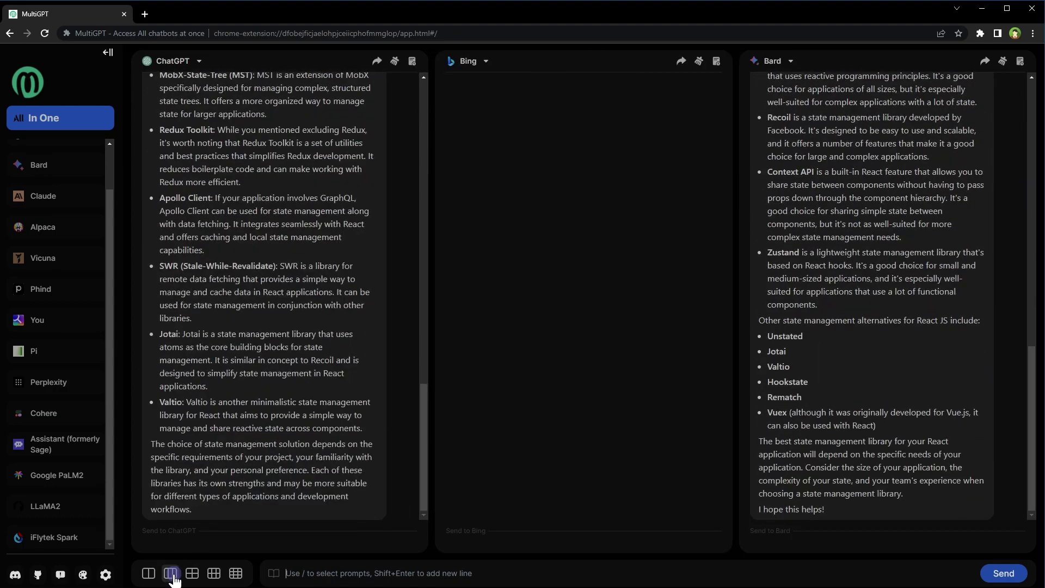
{"action": "left_click", "coordinate": [193, 573]}
{"action": "left_click", "coordinate": [214, 573]}
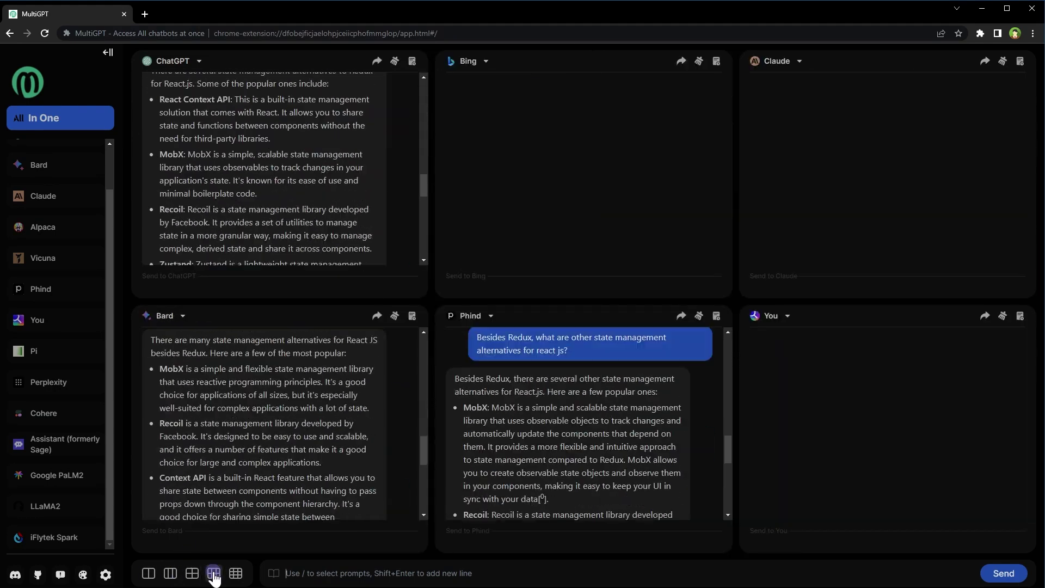
{"action": "left_click", "coordinate": [236, 573]}
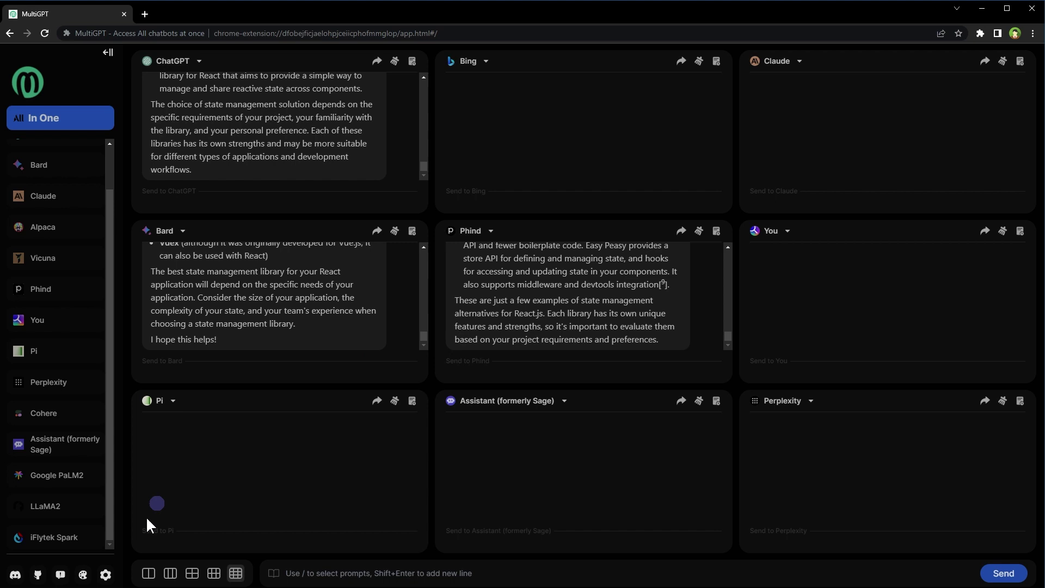
{"action": "left_click", "coordinate": [105, 575]}
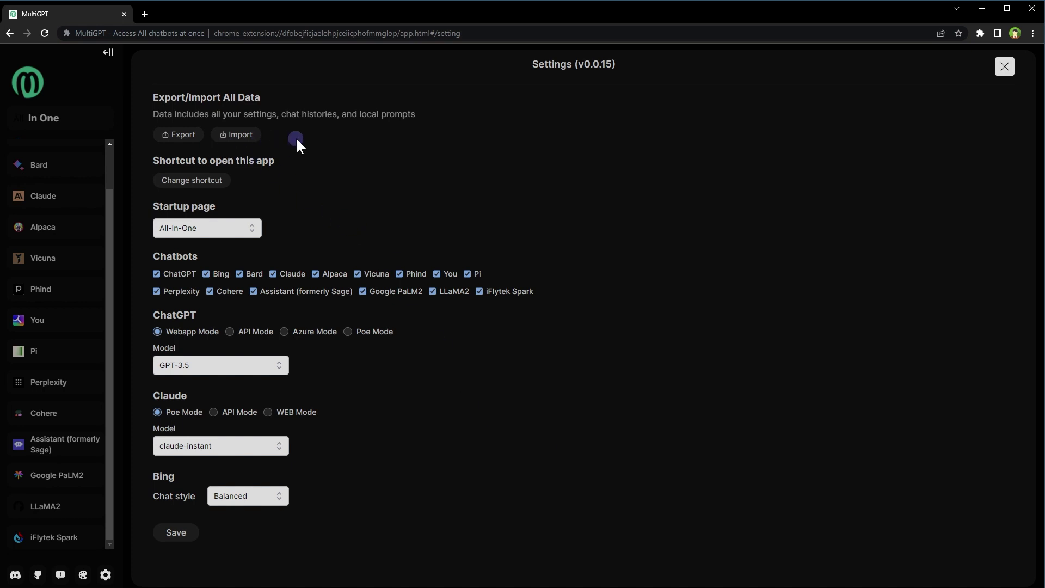
Step: Check Theme Settings and ChatGPT's model list, keeping GPT-3.5, then open the Web Store listing
{"action": "left_click", "coordinate": [83, 574]}
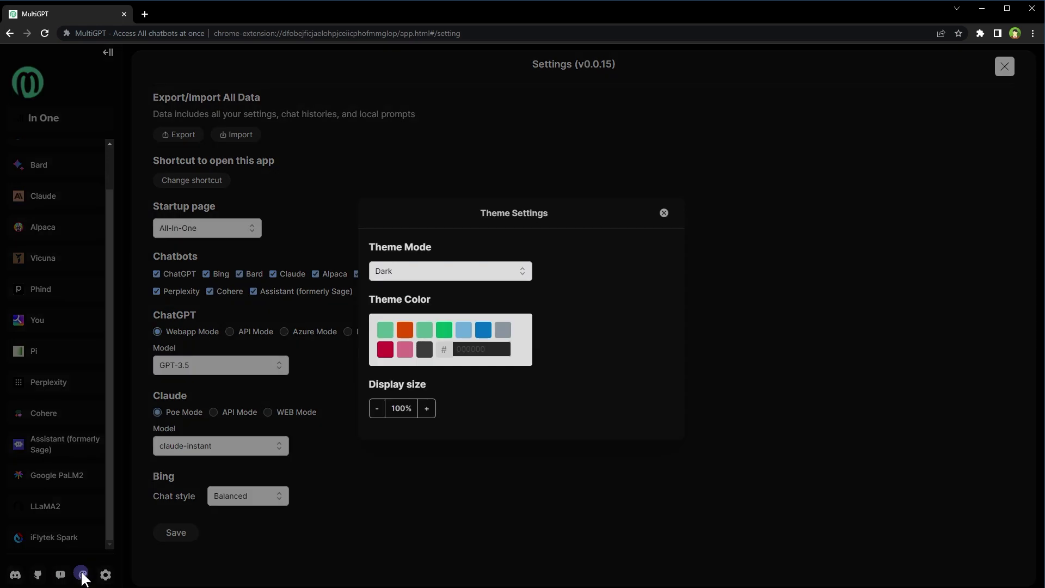
{"action": "left_click", "coordinate": [663, 214]}
{"action": "left_click", "coordinate": [260, 369]}
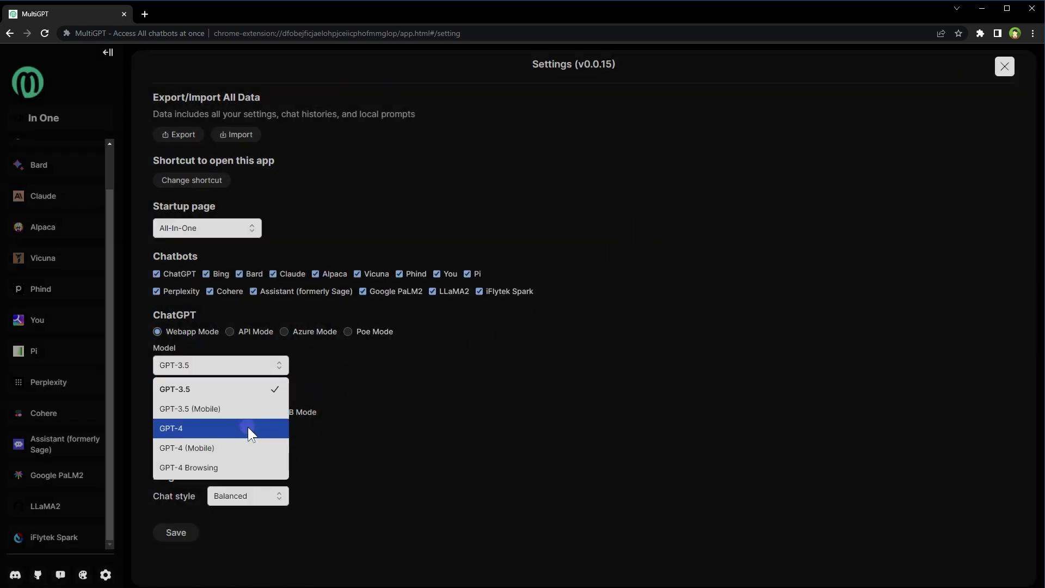
{"action": "left_click", "coordinate": [479, 397]}
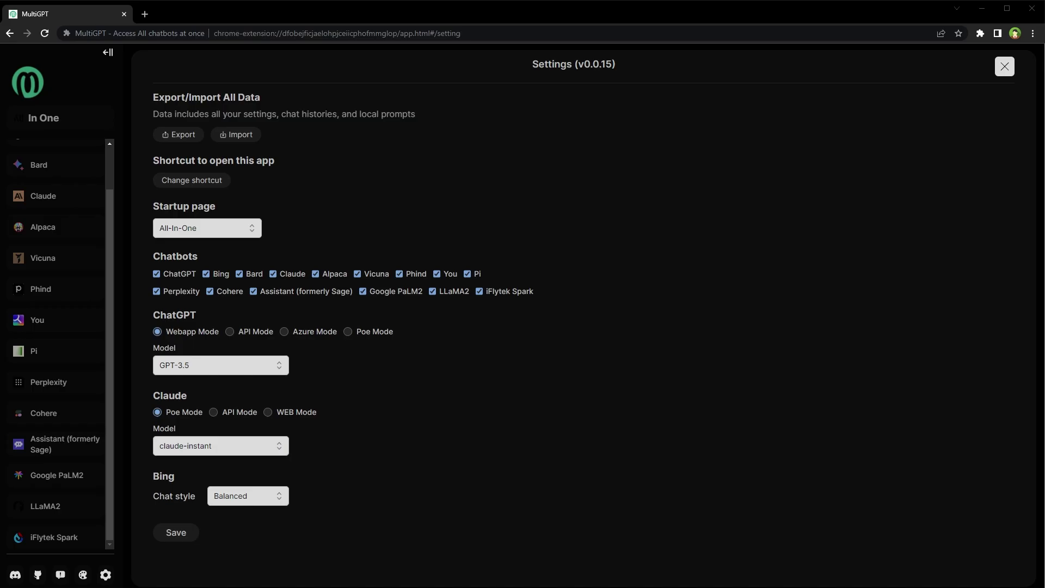
{"action": "left_click", "coordinate": [716, 281]}
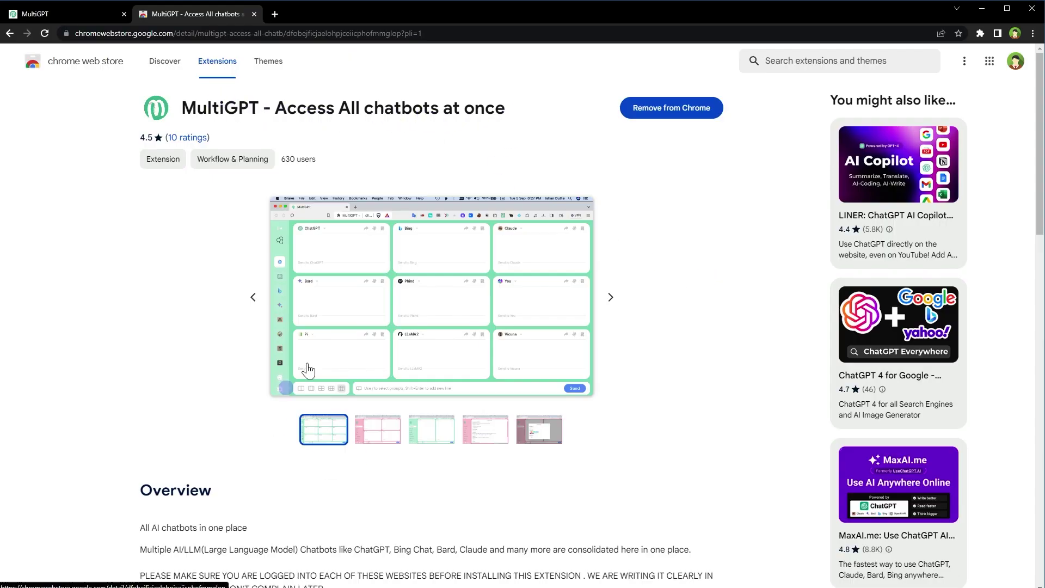
Step: Scroll to the Overview and highlight the 'PLEASE MAKE SURE YOU ARE LOGGED INTO…' warning
{"action": "scroll", "coordinate": [642, 421], "scroll_direction": "down", "scroll_amount": 3}
{"action": "scroll", "coordinate": [687, 419], "scroll_direction": "down", "scroll_amount": 2}
{"action": "left_click_drag", "start_coordinate": [140, 249], "coordinate": [477, 272]}
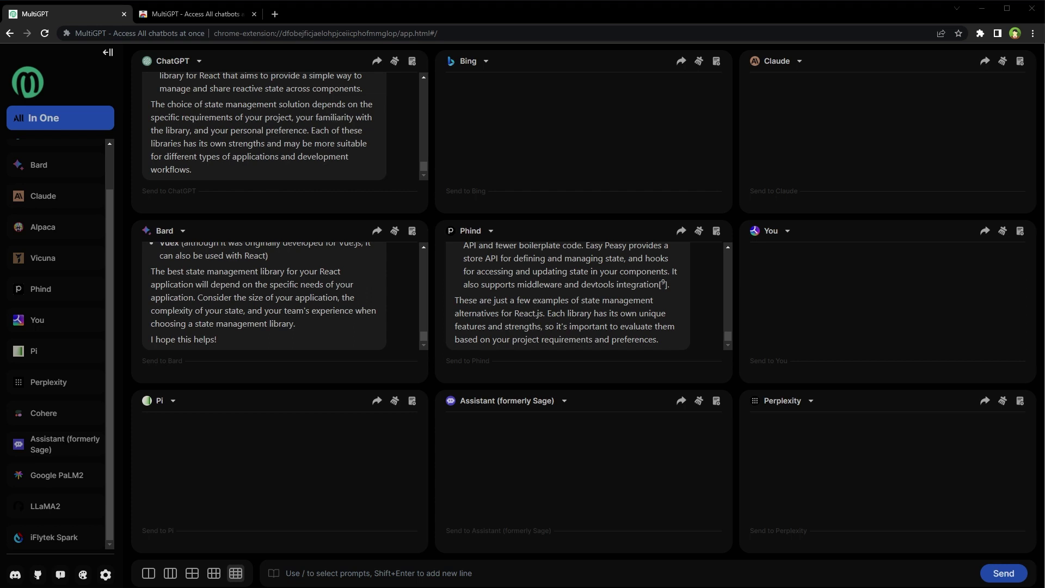
Step: Refocus the MultiGPT window and open the Prompt Library, showing no saved prompts under Your Prompts
{"action": "left_click", "coordinate": [603, 163]}
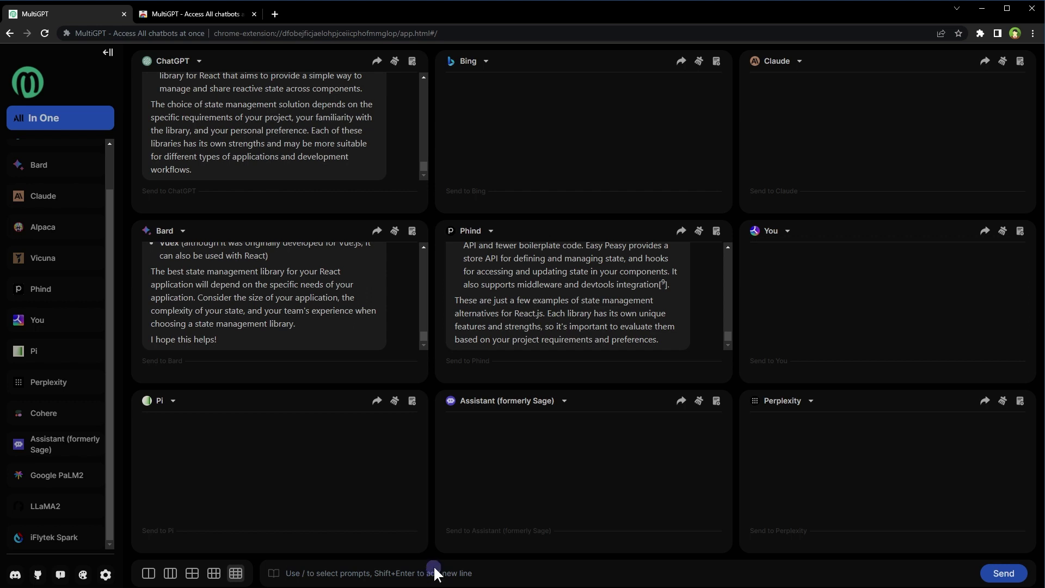
{"action": "left_click", "coordinate": [274, 573]}
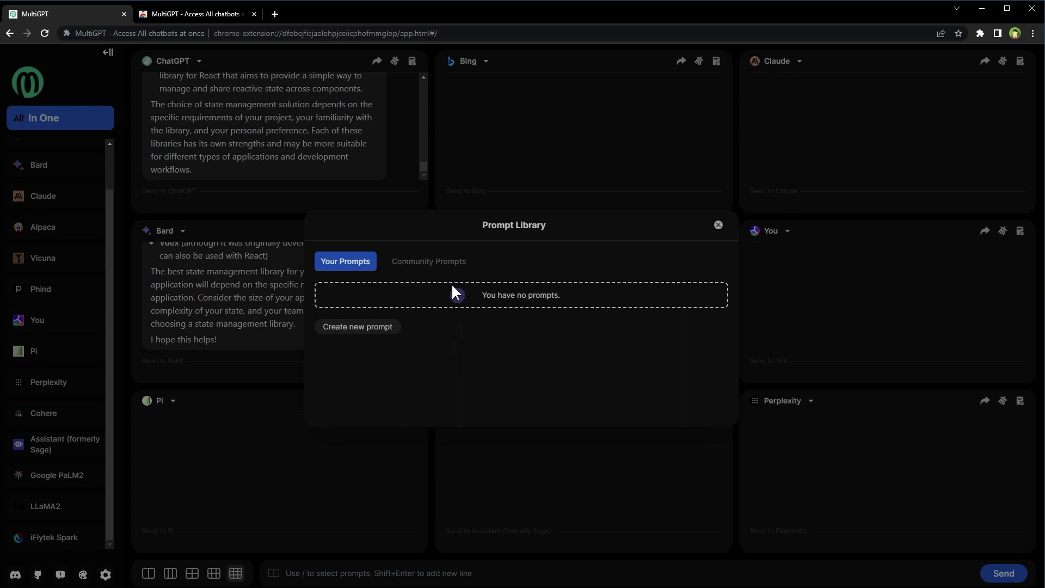
Step: Show Community Prompts and preview the prompt text of cards like Linux Terminal and Excel Sheet
{"action": "left_click", "coordinate": [441, 262]}
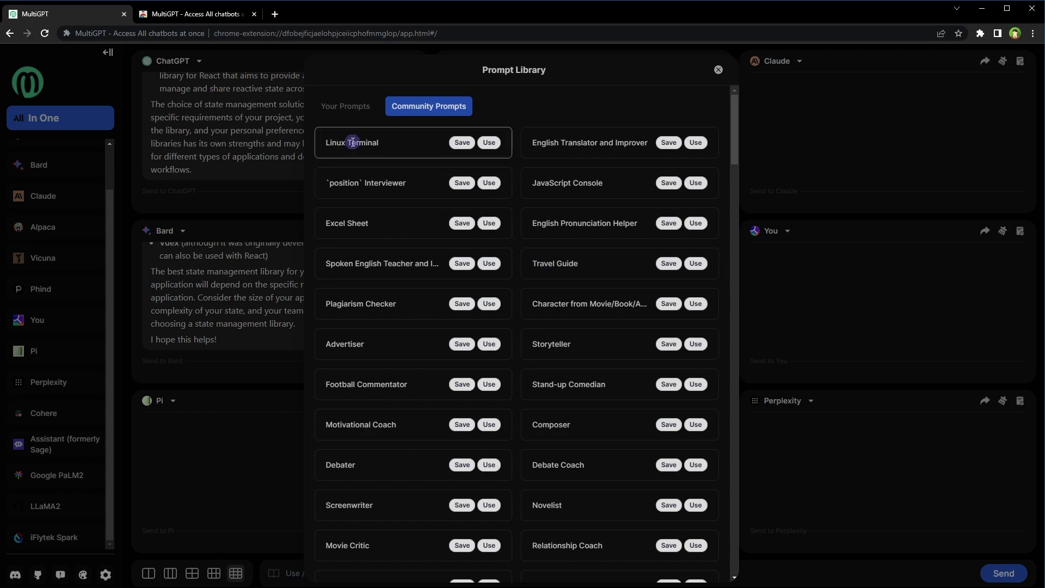
{"action": "mouse_move", "coordinate": [352, 142]}
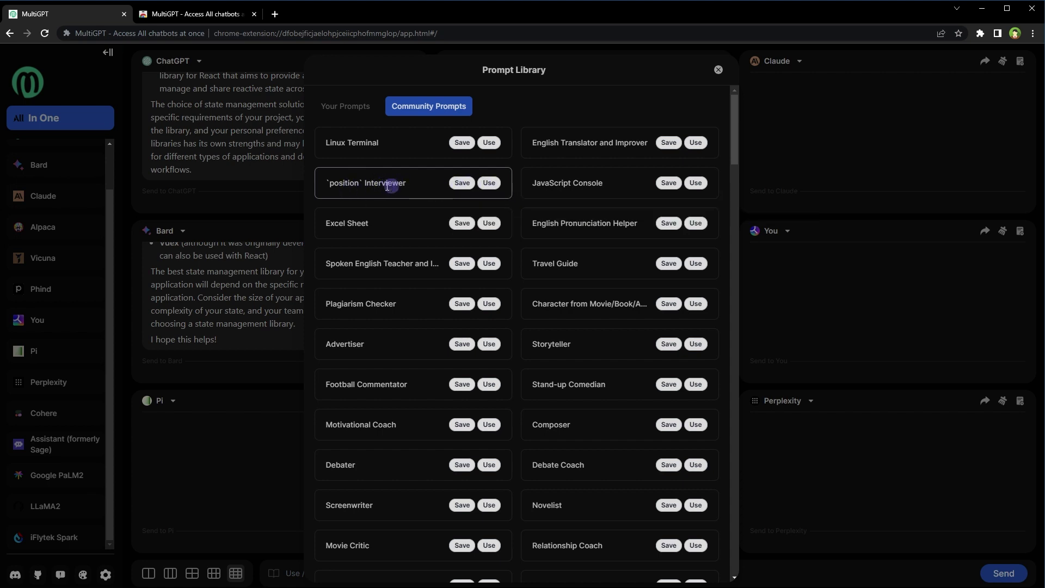
{"action": "mouse_move", "coordinate": [382, 180]}
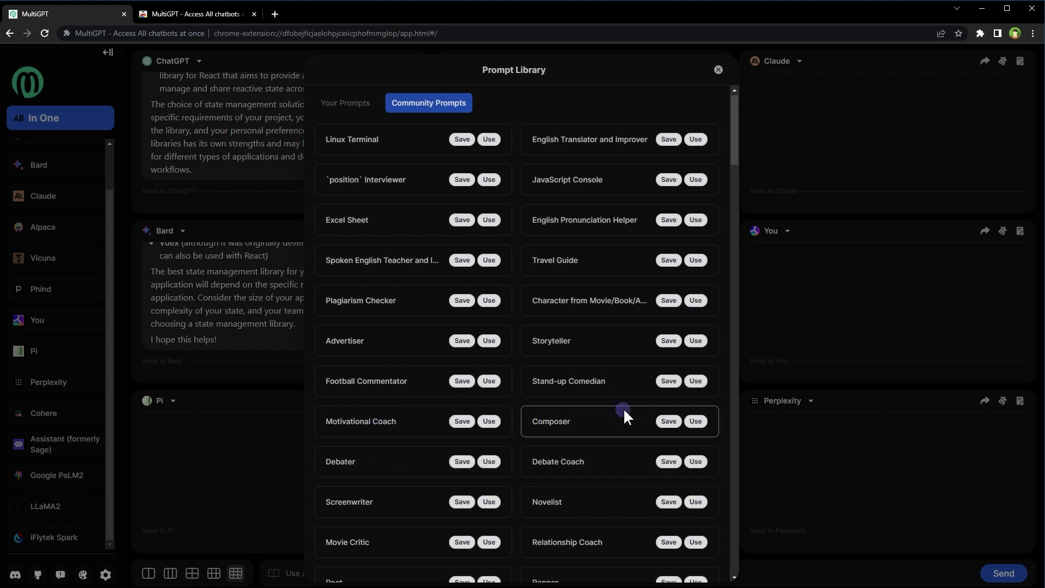
{"action": "scroll", "coordinate": [623, 407], "scroll_direction": "down", "scroll_amount": 4}
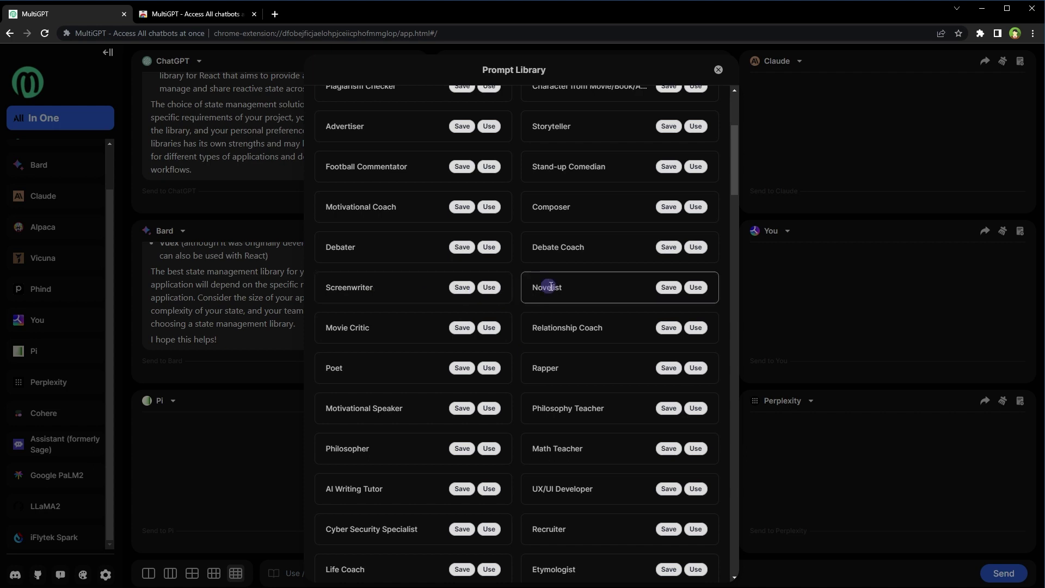
{"action": "scroll", "coordinate": [367, 408], "scroll_direction": "down", "scroll_amount": 5}
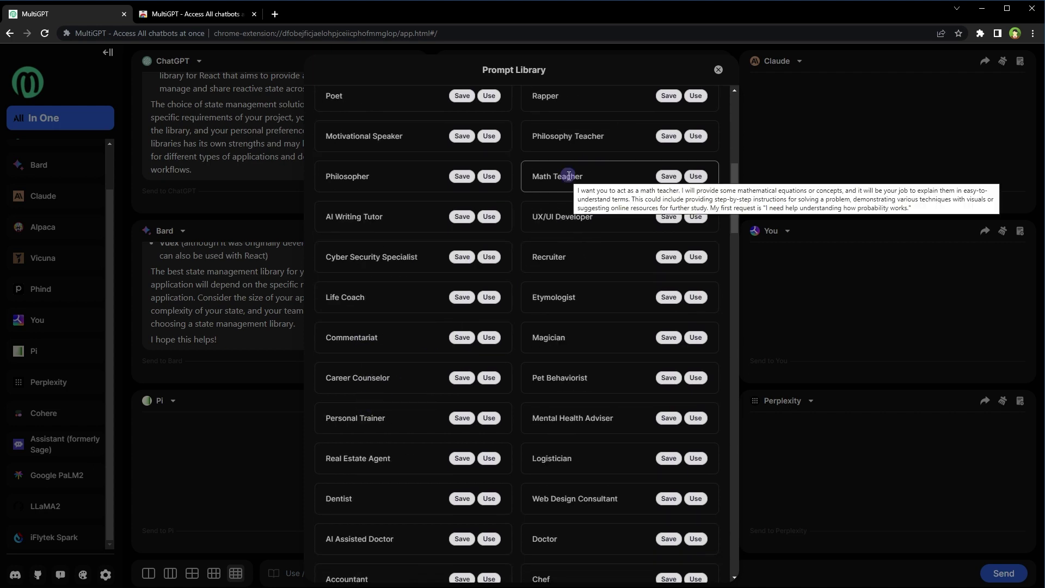
{"action": "mouse_move", "coordinate": [588, 218]}
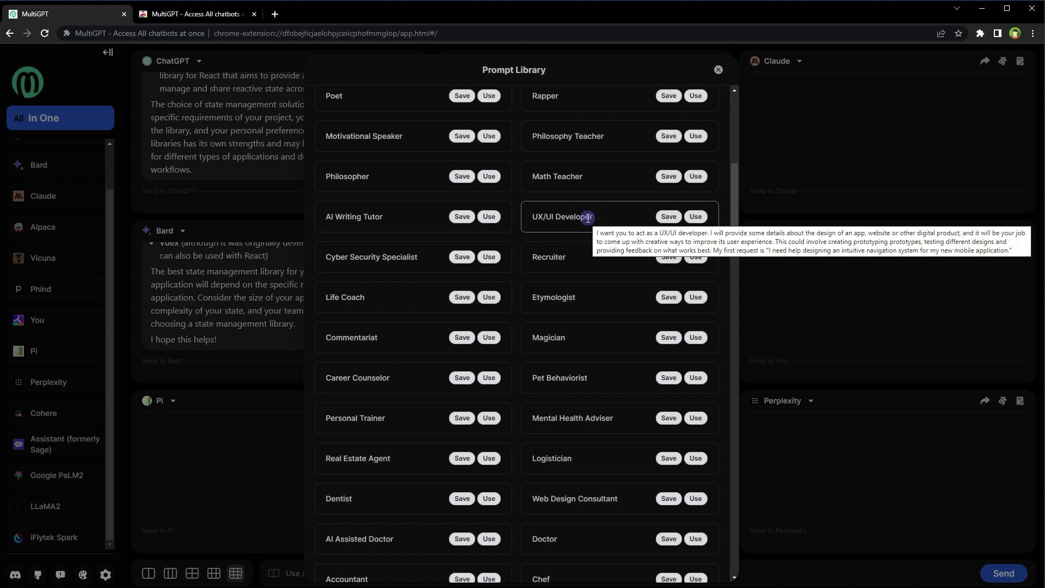
{"action": "scroll", "coordinate": [587, 218], "scroll_direction": "down", "scroll_amount": 13}
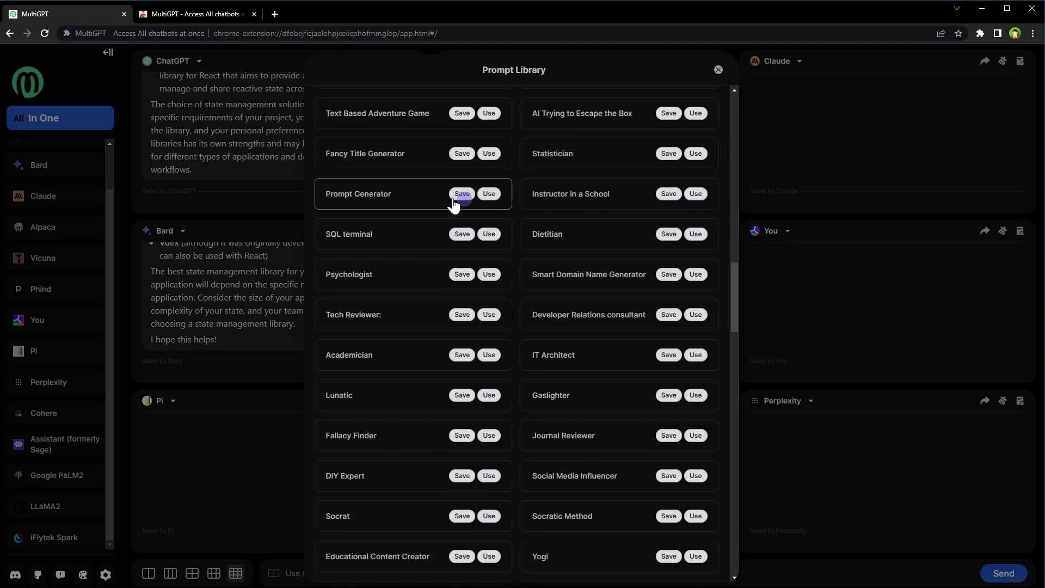
{"action": "mouse_move", "coordinate": [367, 196]}
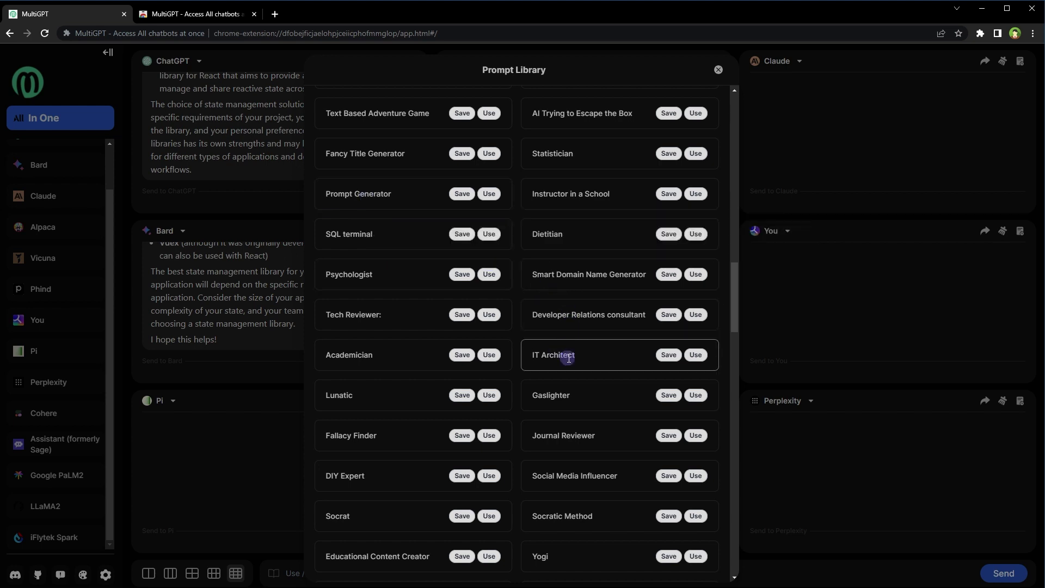
{"action": "mouse_move", "coordinate": [566, 356]}
{"action": "scroll", "coordinate": [566, 357], "scroll_direction": "down", "scroll_amount": 5}
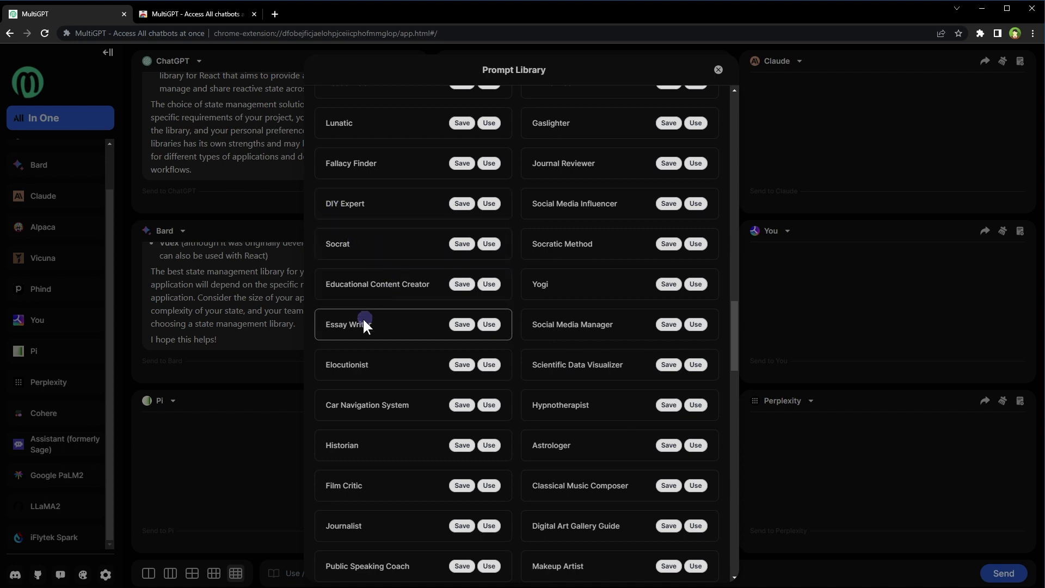
{"action": "scroll", "coordinate": [555, 339], "scroll_direction": "down", "scroll_amount": 4}
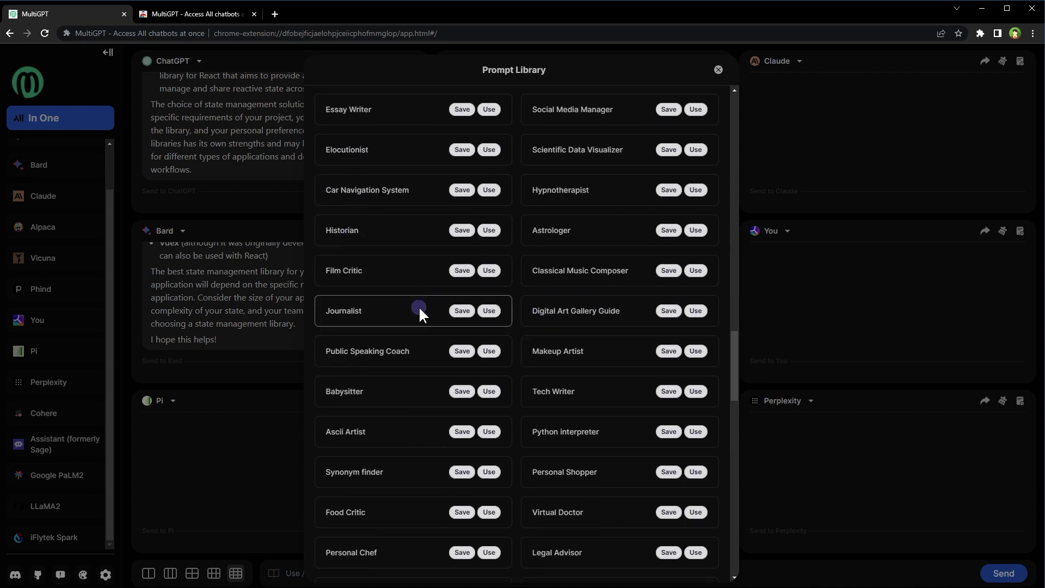
{"action": "scroll", "coordinate": [420, 308], "scroll_direction": "down", "scroll_amount": 7}
{"action": "scroll", "coordinate": [544, 308], "scroll_direction": "down", "scroll_amount": 15}
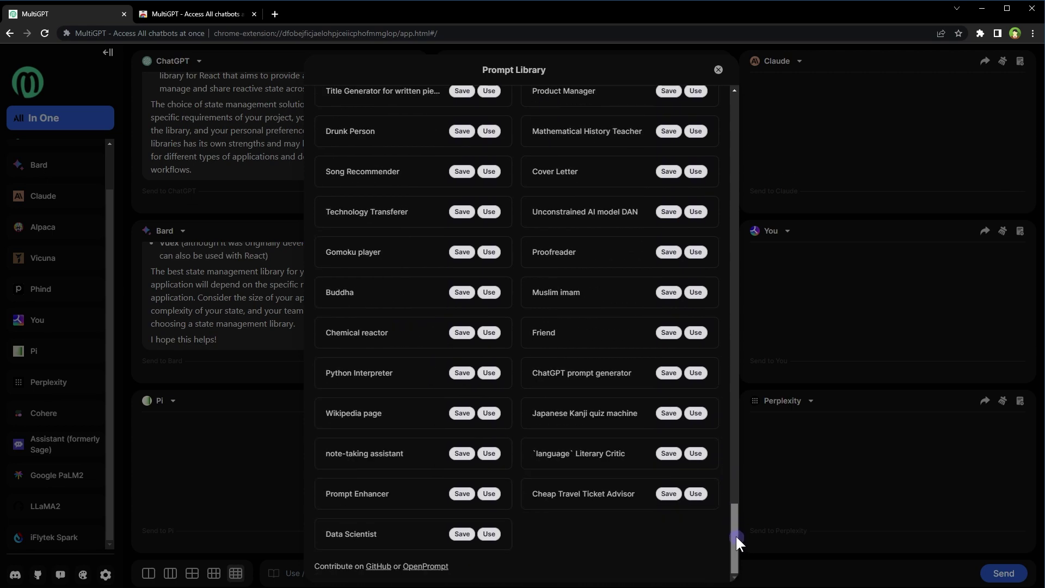
{"action": "left_click_drag", "start_coordinate": [736, 534], "coordinate": [748, 97]}
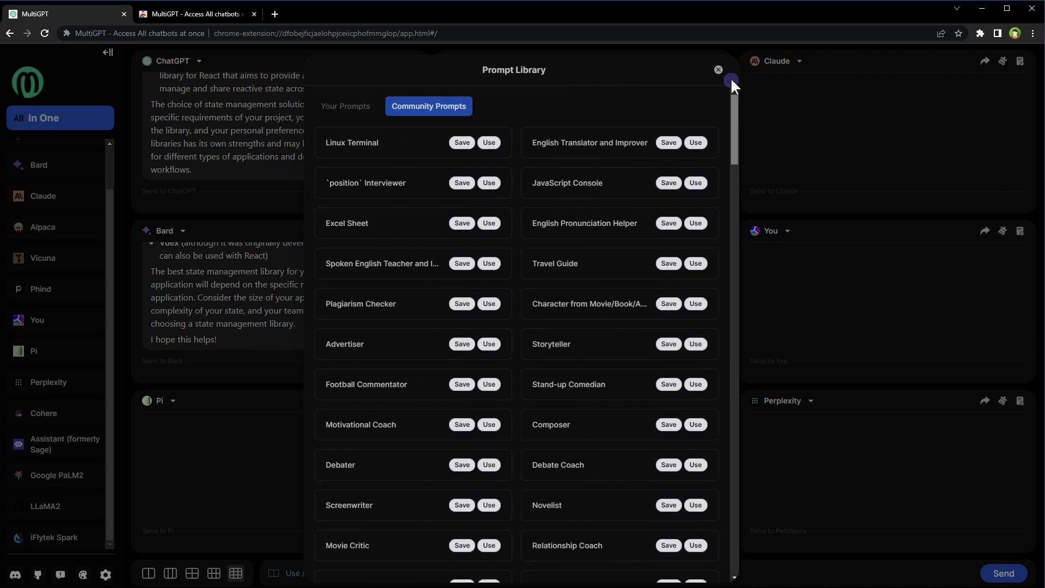
Step: Close the Prompt Library panel
{"action": "left_click", "coordinate": [718, 70]}
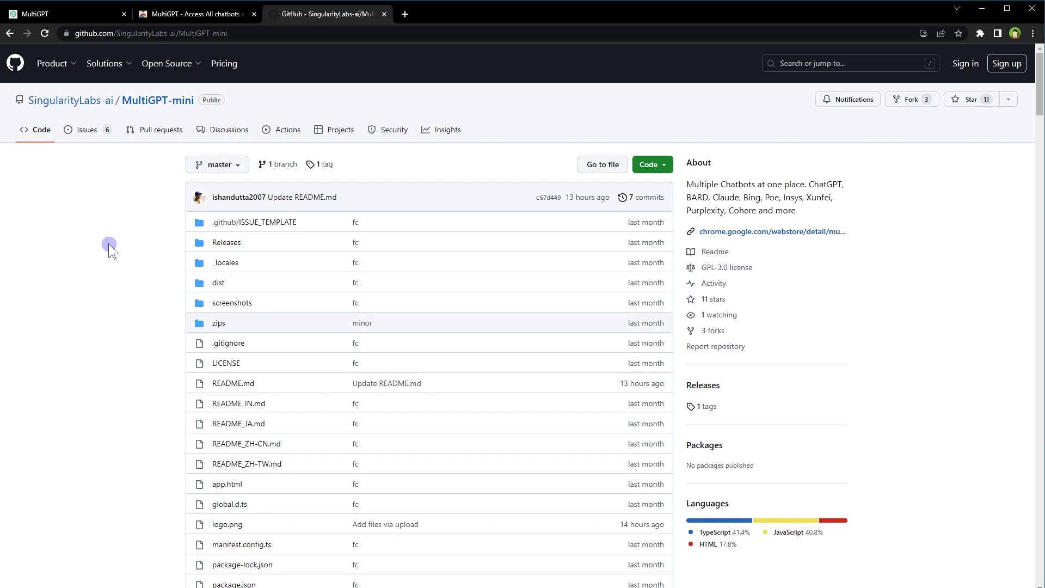
Step: Scroll to the MultiGPT-mini README and highlight its Supported Bots list, then its Todo list
{"action": "scroll", "coordinate": [108, 243], "scroll_direction": "down", "scroll_amount": 10}
{"action": "scroll", "coordinate": [109, 243], "scroll_direction": "down", "scroll_amount": 7}
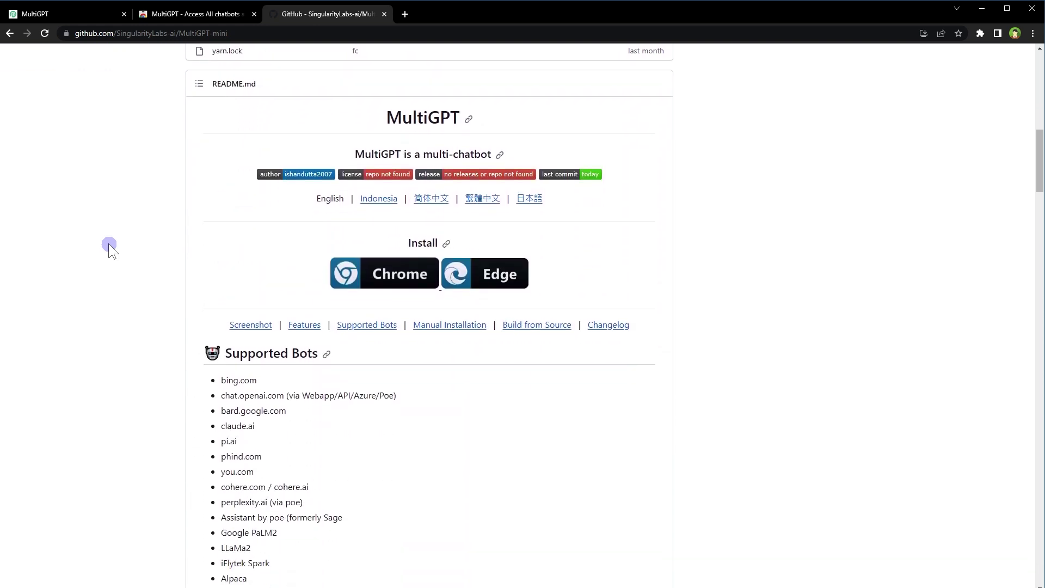
{"action": "left_click_drag", "start_coordinate": [211, 141], "coordinate": [364, 360]}
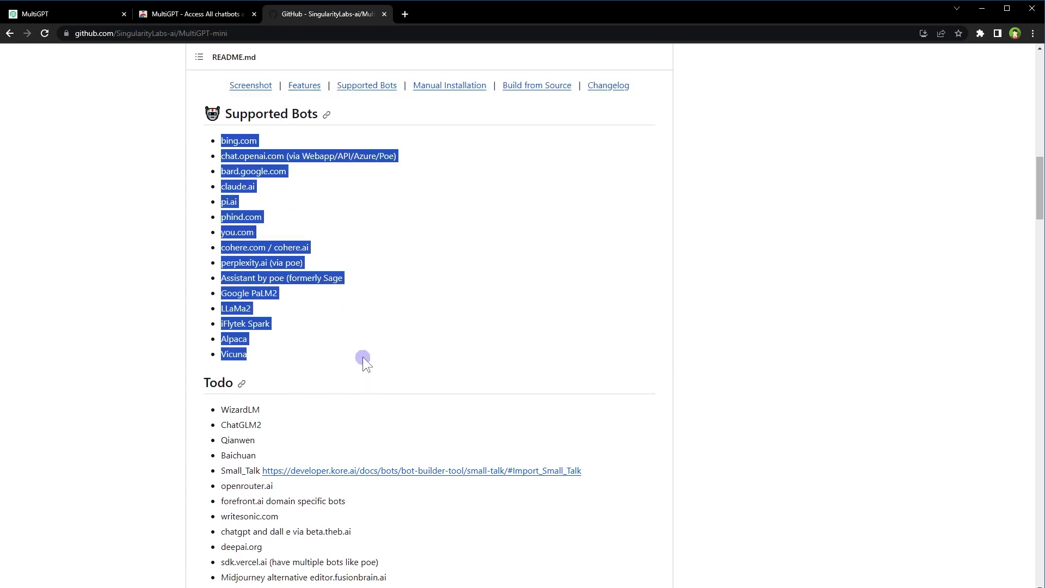
{"action": "left_click", "coordinate": [363, 357]}
{"action": "scroll", "coordinate": [651, 396], "scroll_direction": "down", "scroll_amount": 6}
{"action": "scroll", "coordinate": [191, 259], "scroll_direction": "up", "scroll_amount": 2}
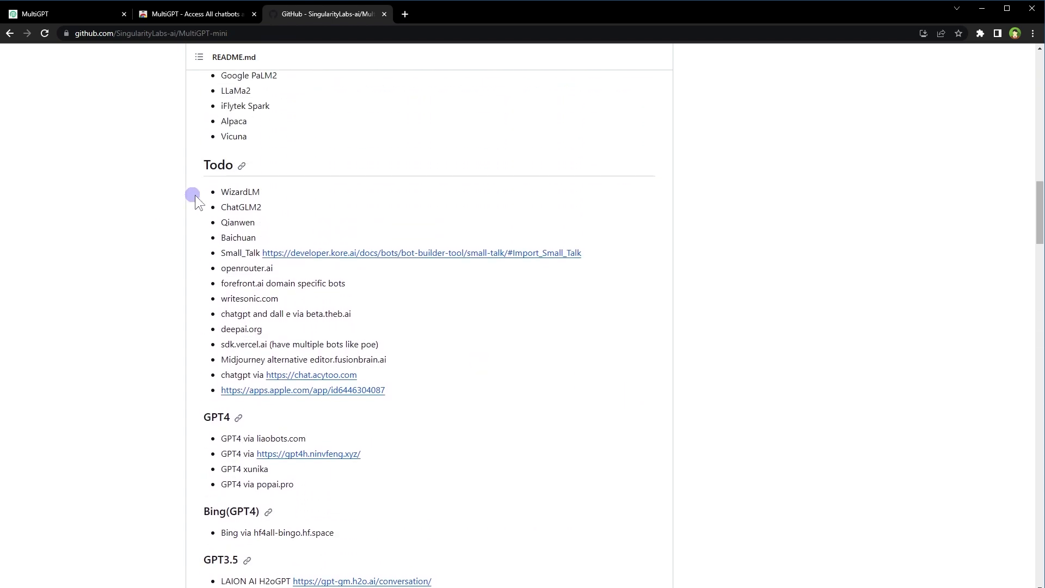
{"action": "left_click_drag", "start_coordinate": [196, 199], "coordinate": [433, 440]}
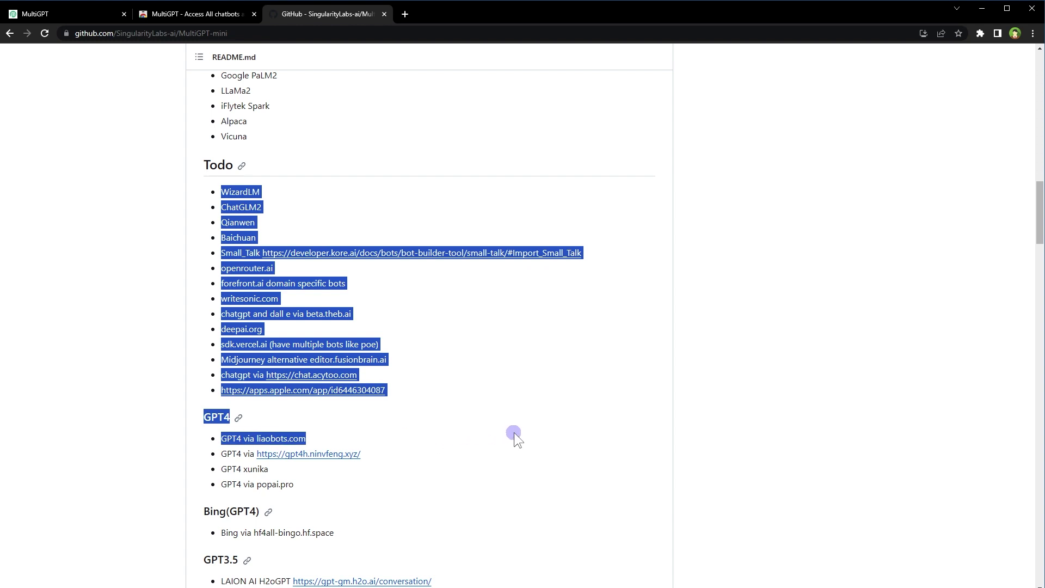
{"action": "key", "text": "ctrl+1"}
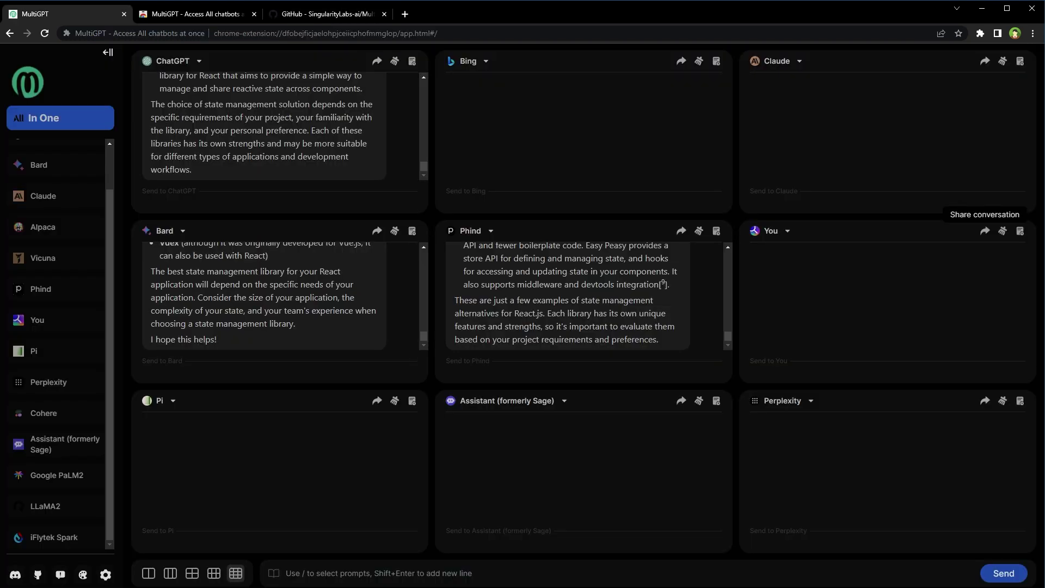